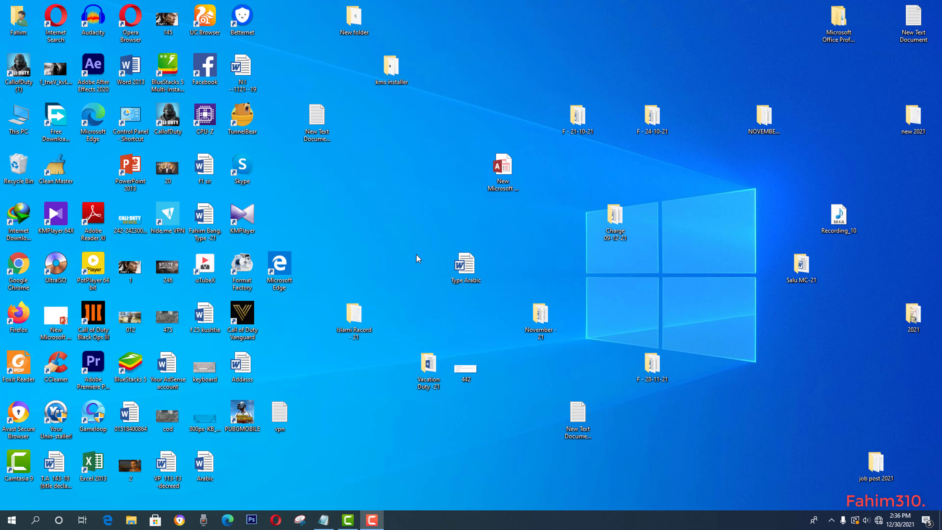
Refresh the desktop three times and check the 3840 x 2160 target in the Notepad note
right_click(392, 194)
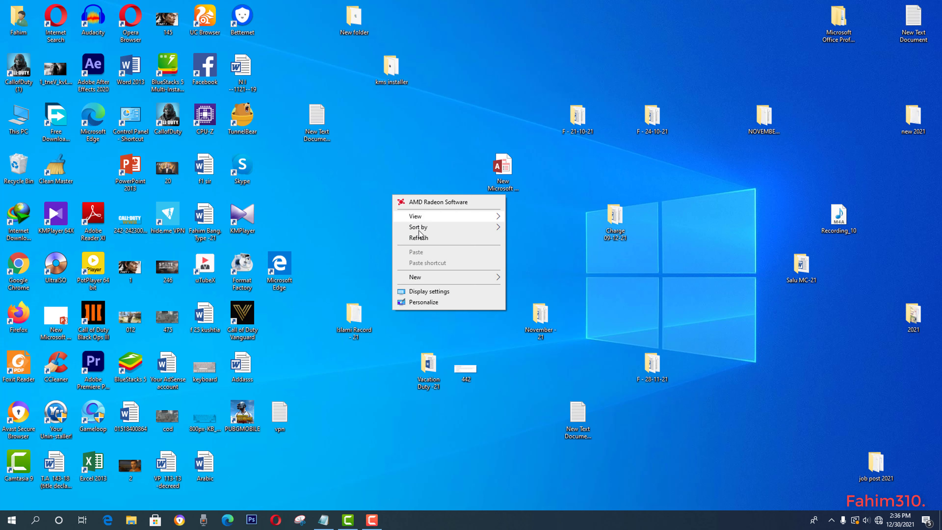
left_click(414, 238)
right_click(397, 214)
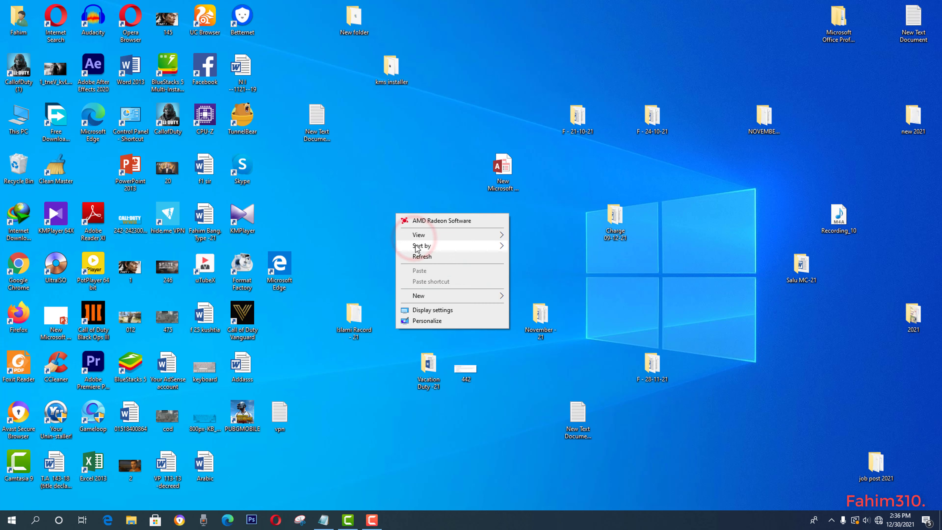
left_click(415, 256)
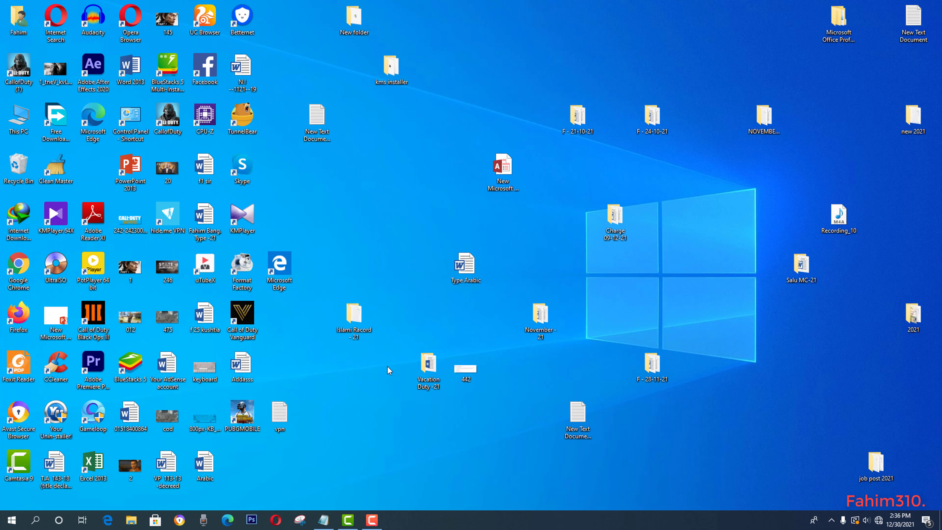
right_click(393, 330)
left_click(414, 373)
left_click(324, 520)
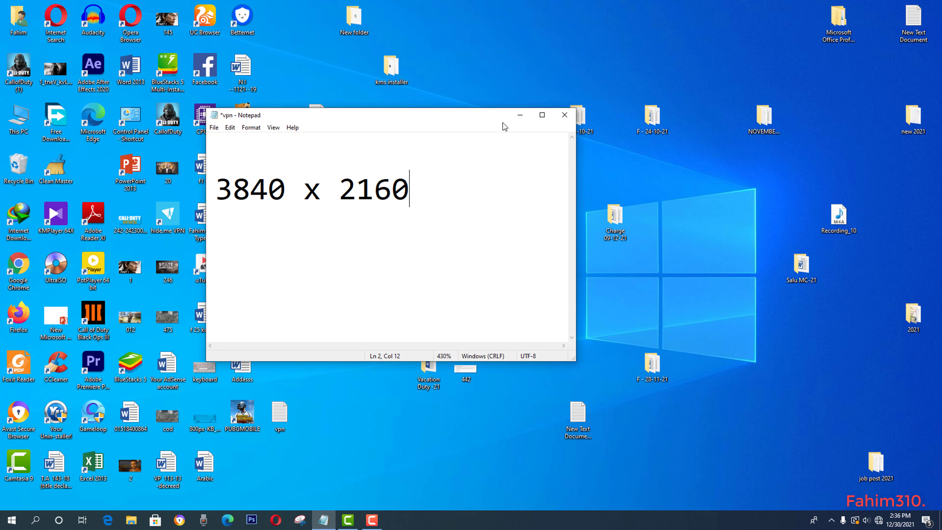
left_click(520, 119)
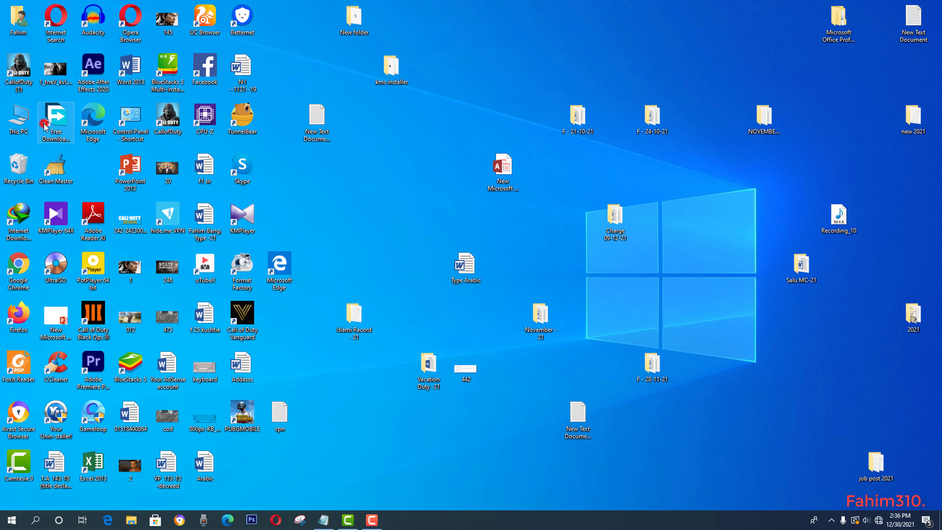
Browse This PC > GAMES 2 (D:) > 0 youtube > my tutoreal 2020 > floder cloer, dismissing the ad
double_click(18, 118)
left_click(269, 181)
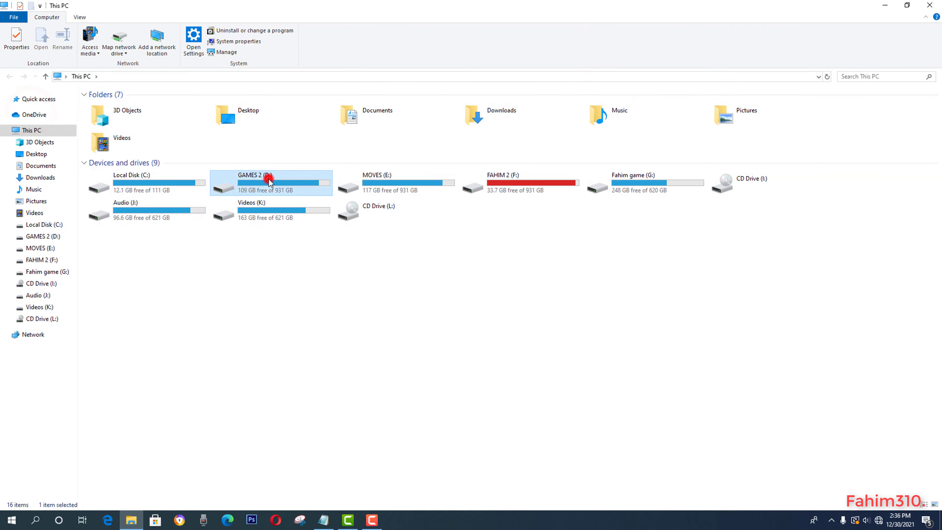
double_click(269, 181)
double_click(130, 174)
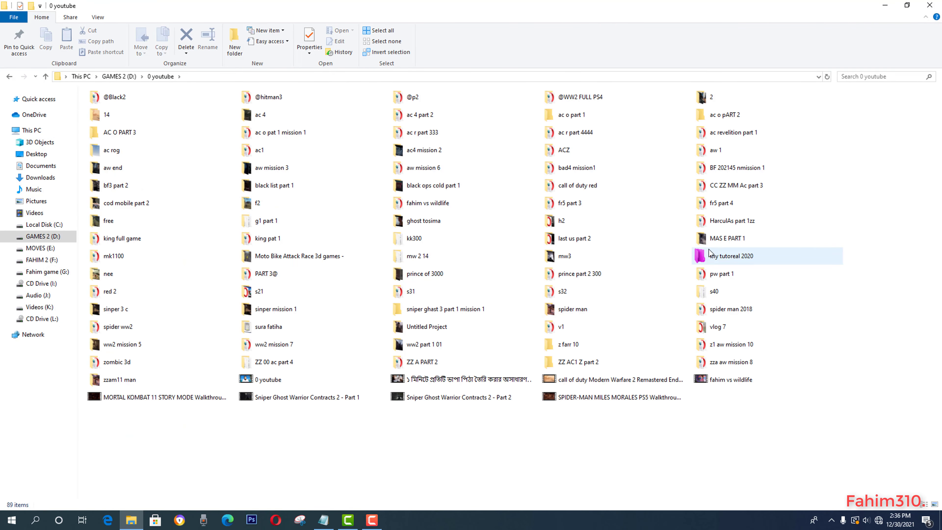
double_click(712, 257)
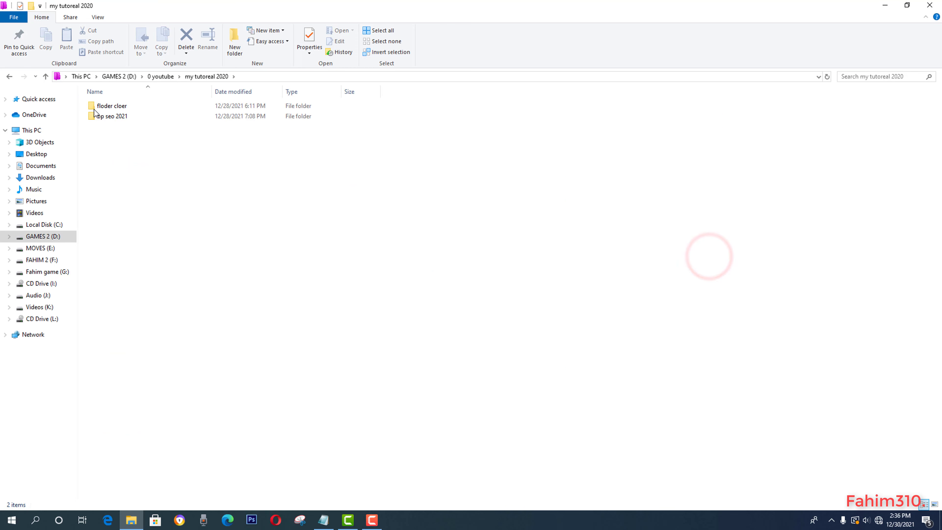
double_click(122, 104)
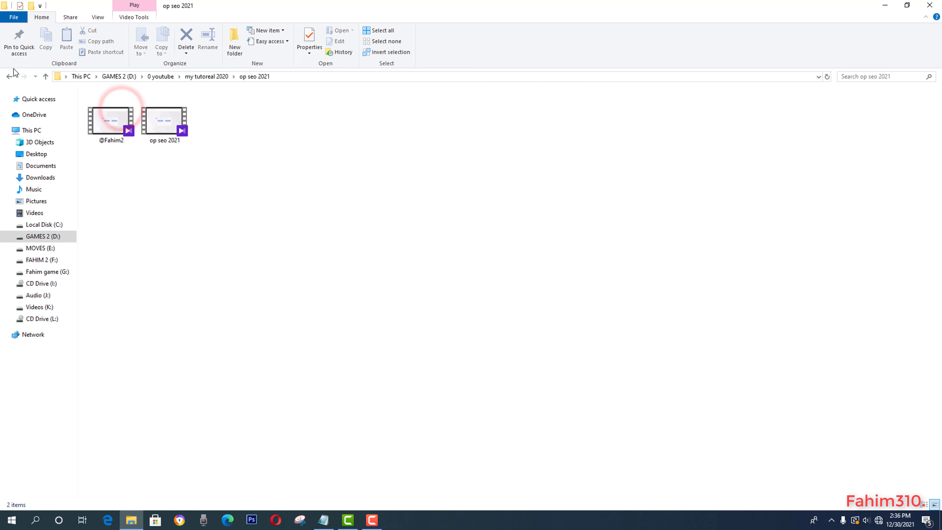
left_click(10, 76)
double_click(89, 115)
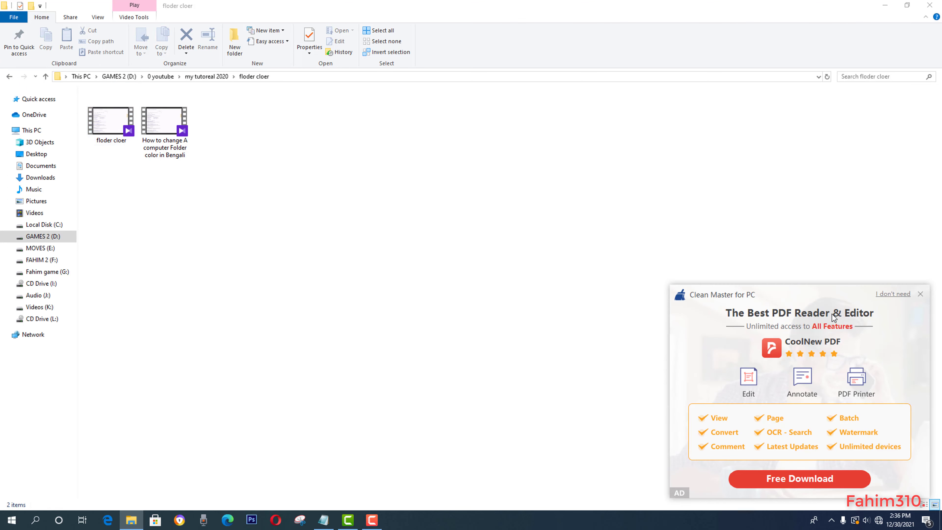
left_click(918, 294)
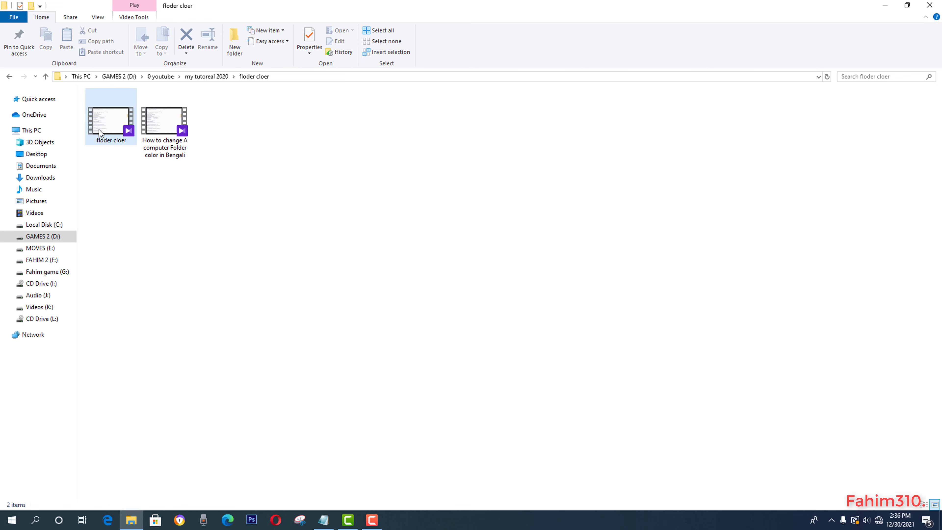
Check the floder cloer video's Details to confirm its 1920 x 1080 frame size
left_click(104, 118)
right_click(104, 118)
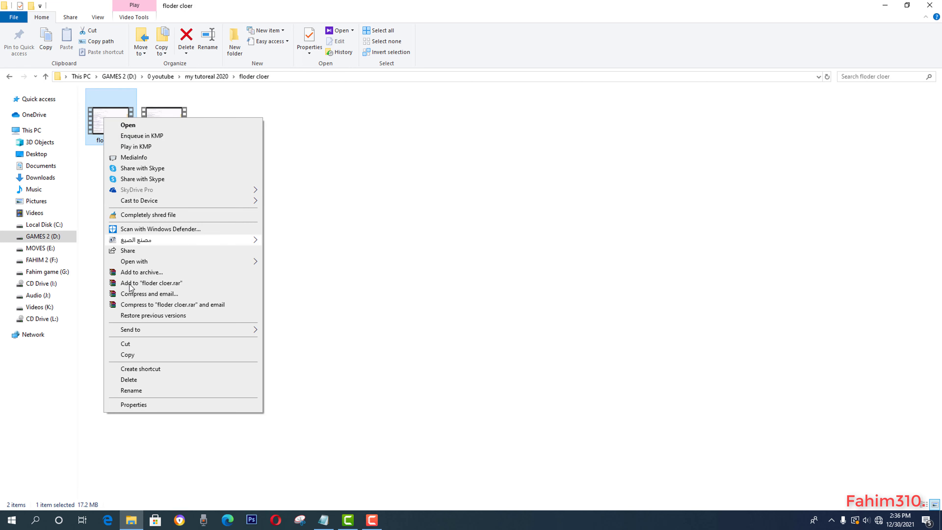
left_click(132, 404)
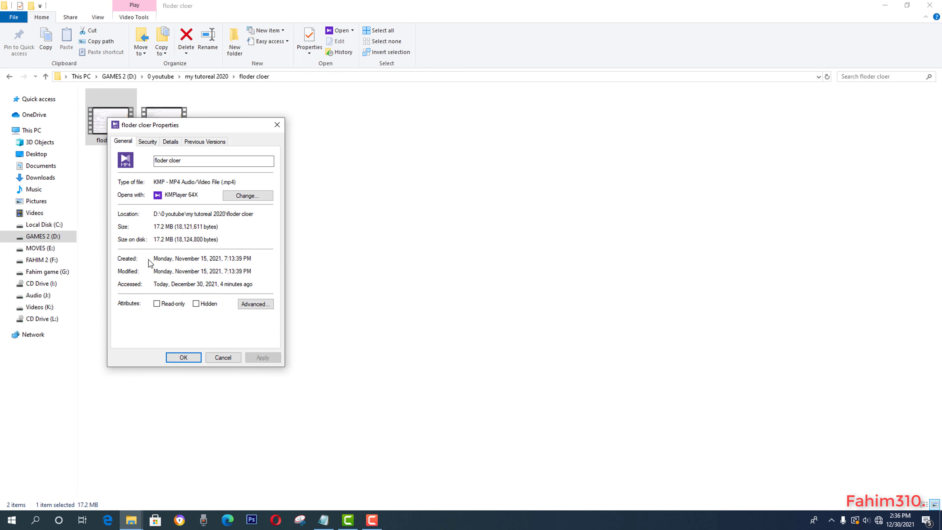
left_click(172, 144)
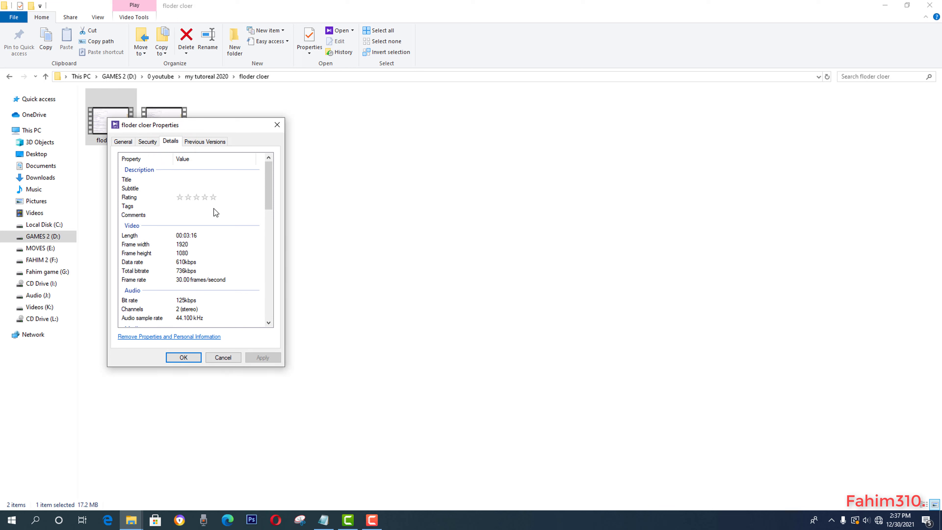
left_click(277, 125)
Check the folder-colour tutorial video's Details to confirm its 3840 x 2160 frame size
right_click(163, 130)
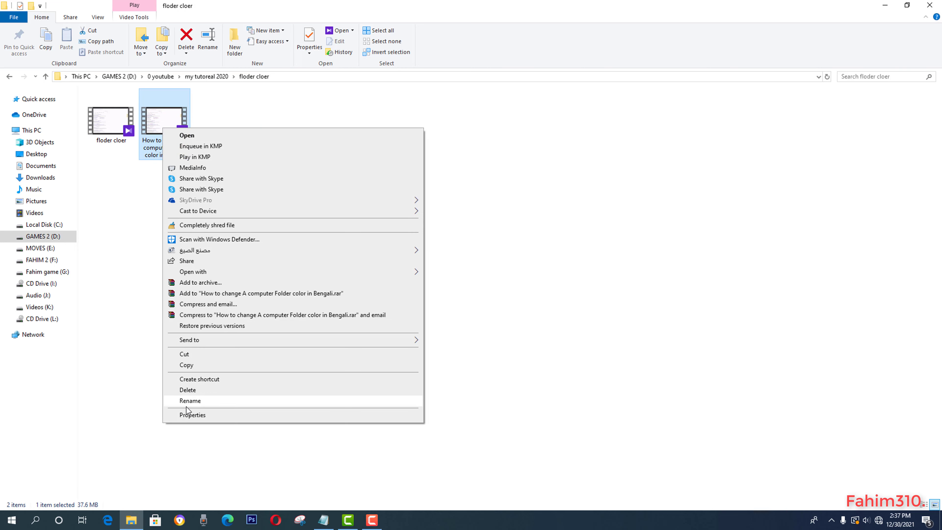
left_click(187, 415)
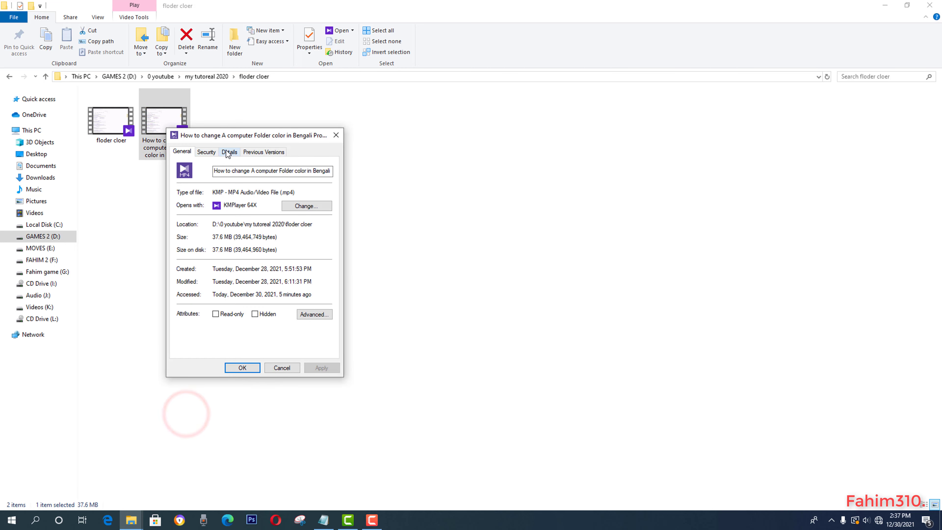
left_click(230, 152)
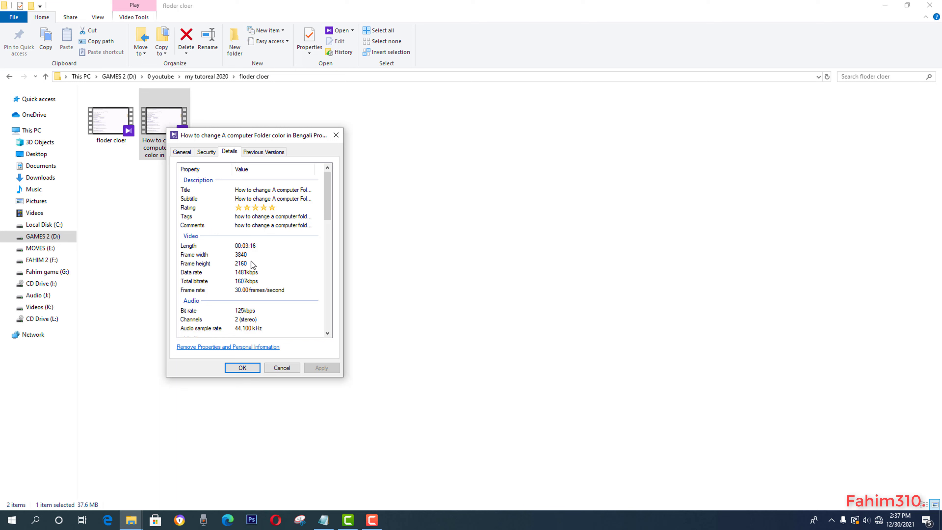
left_click(335, 135)
In Camtasia's Import dialog, browse to the op seo 2021 folder and select its video
key("super+d")
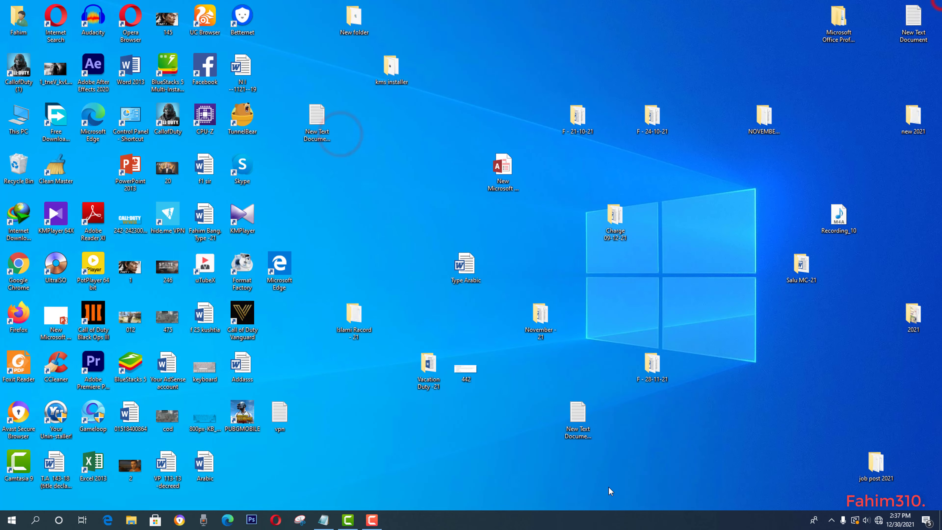
left_click(348, 520)
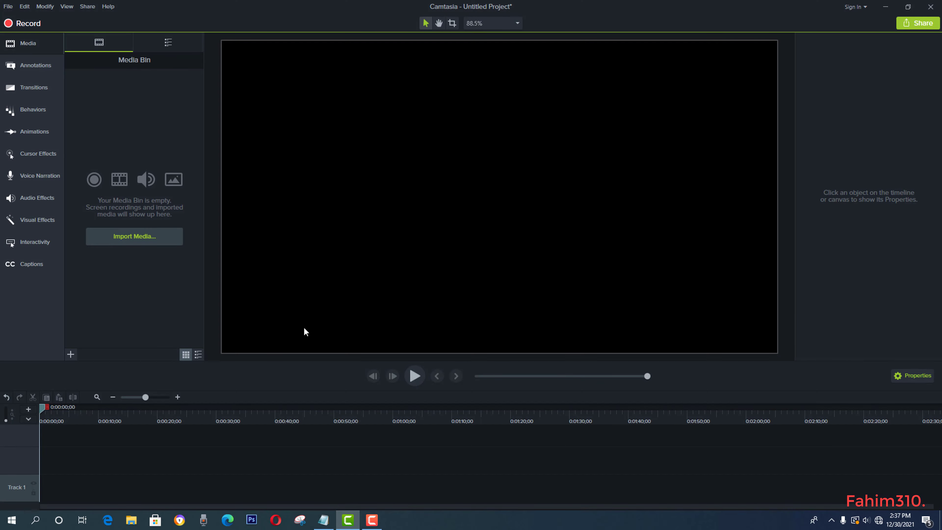
left_click(162, 240)
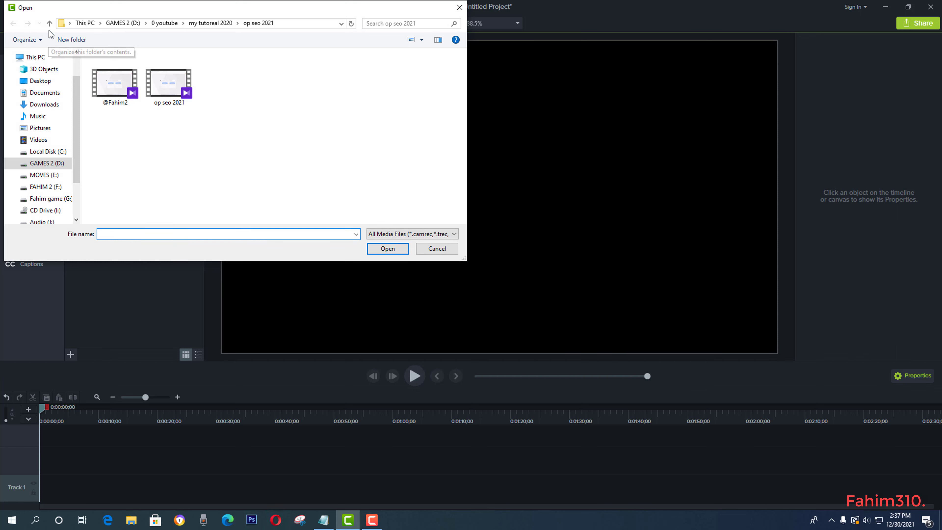
left_click(50, 23)
double_click(108, 78)
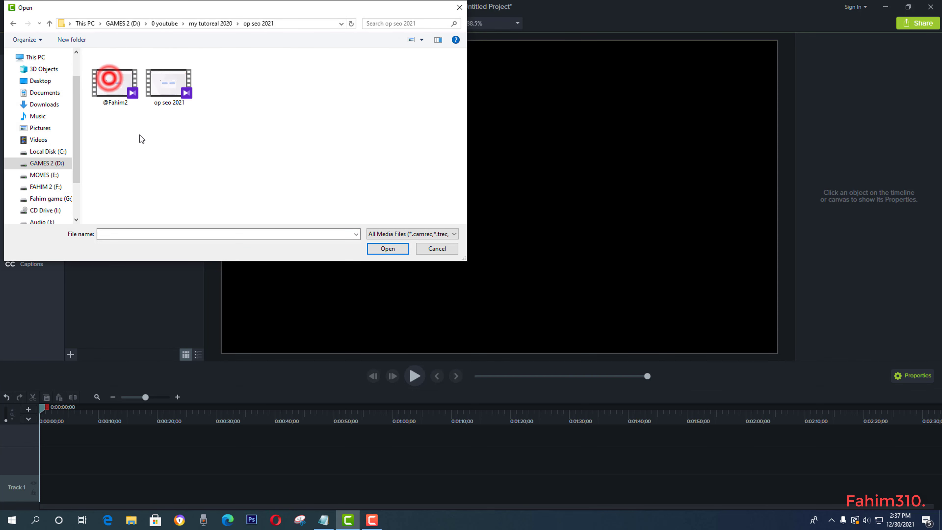
left_click(178, 98)
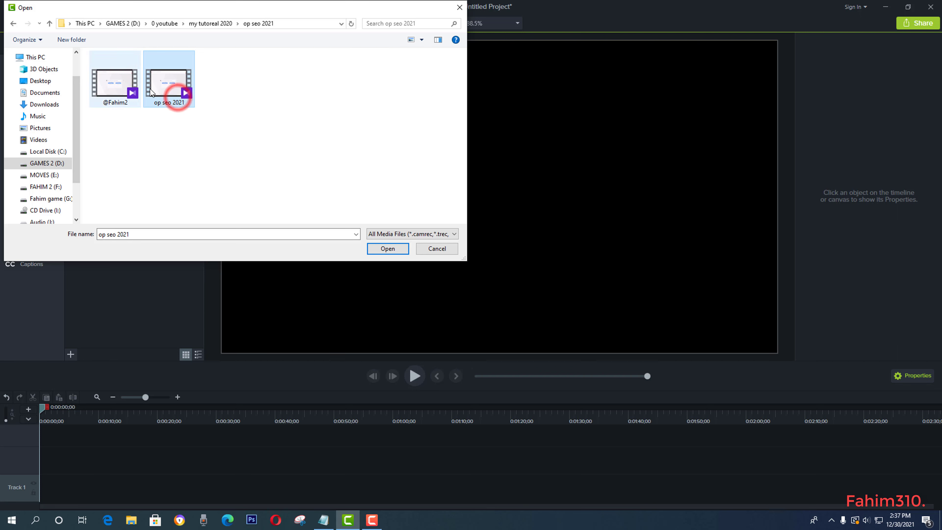
Confirm op seo 2021 is 1920 x 1080 in its Properties, then import it into the Media Bin
right_click(169, 89)
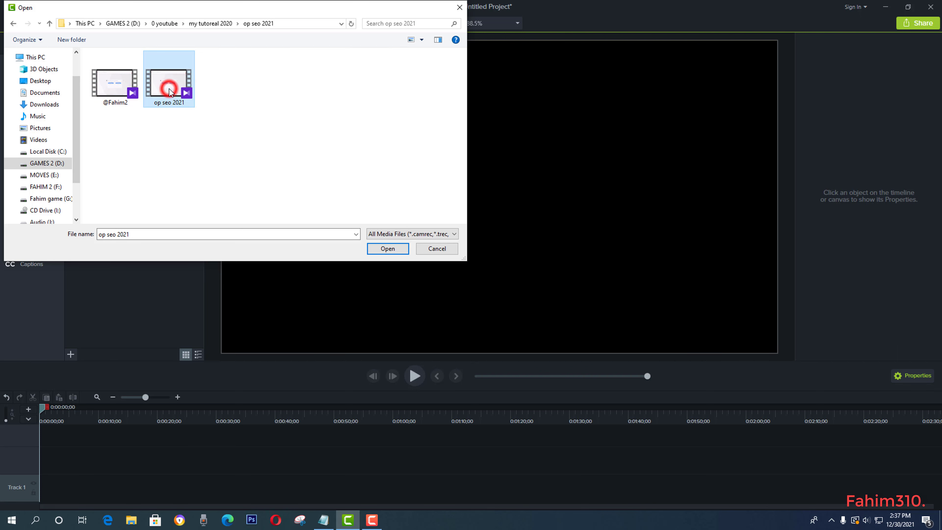
left_click(193, 380)
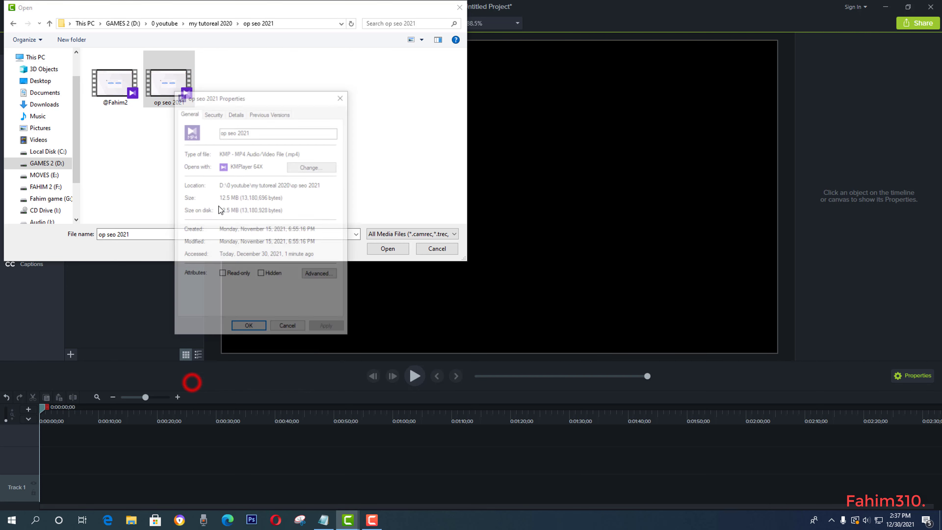
left_click(236, 112)
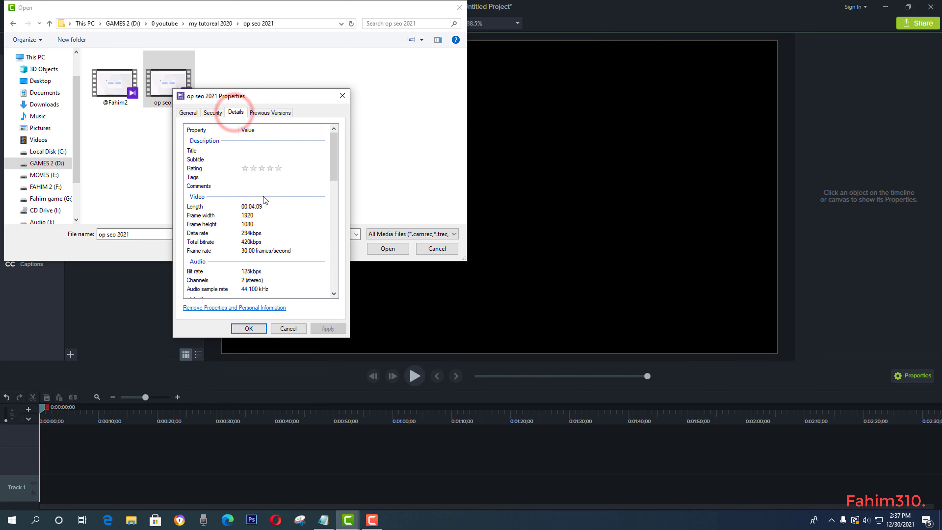
left_click(342, 96)
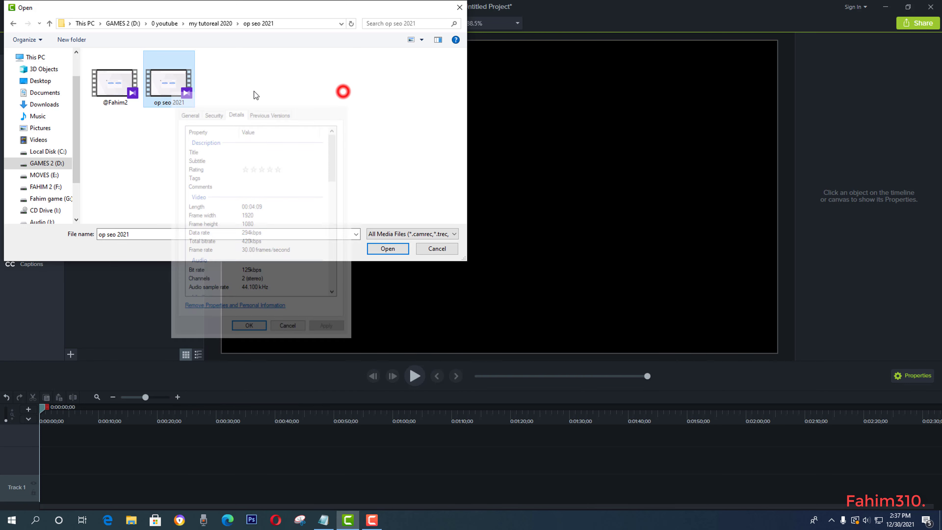
double_click(176, 85)
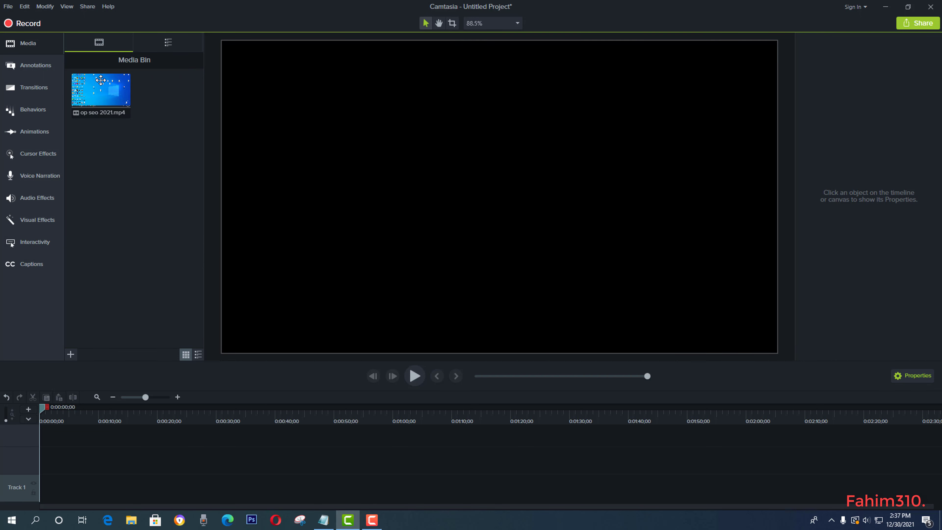
mouse_move(101, 91)
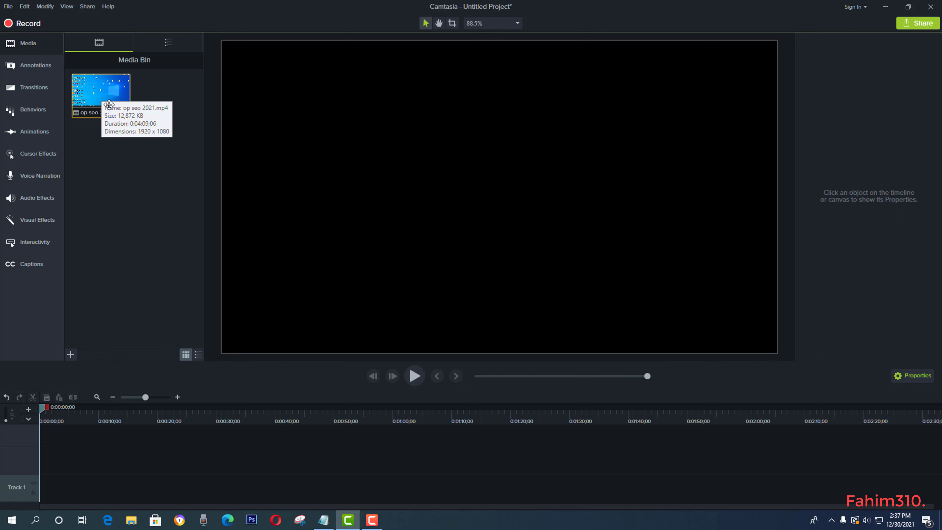
Open the canvas Project Settings and switch Canvas Dimensions to Custom
left_click(415, 176)
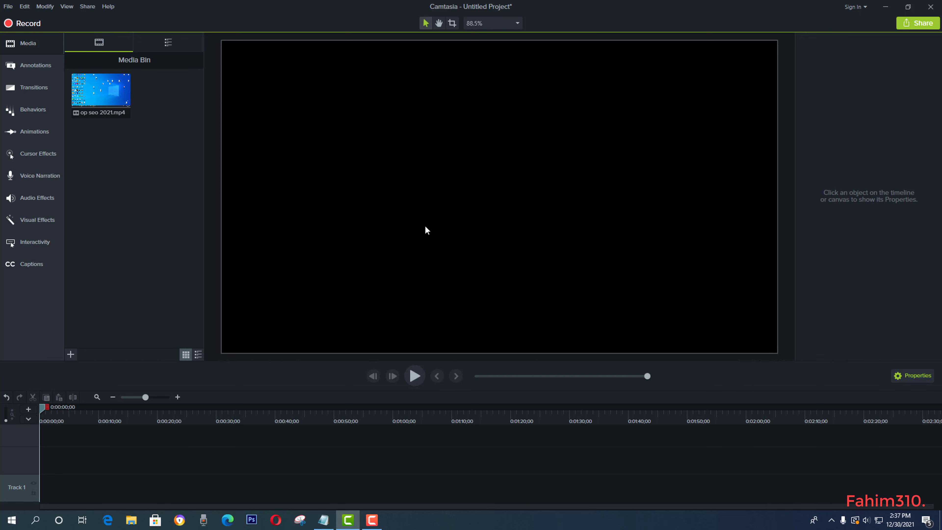
right_click(388, 151)
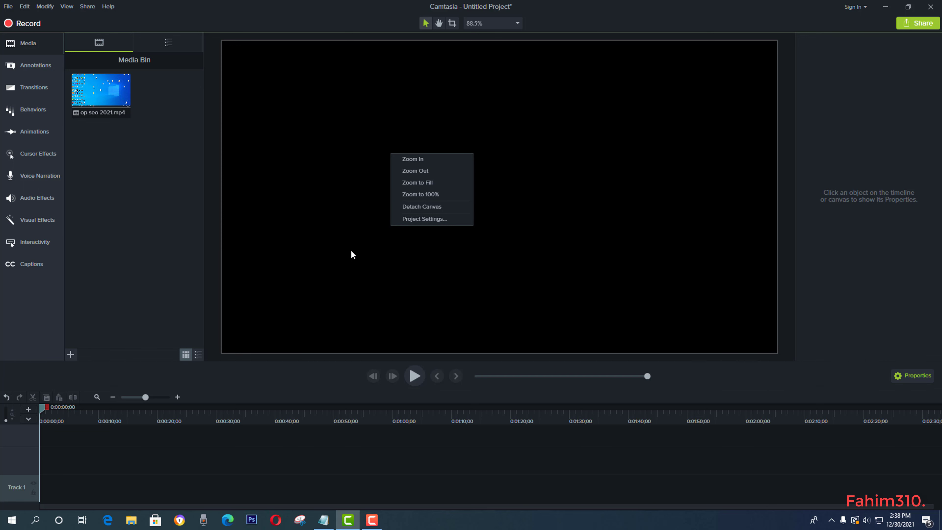
left_click(434, 219)
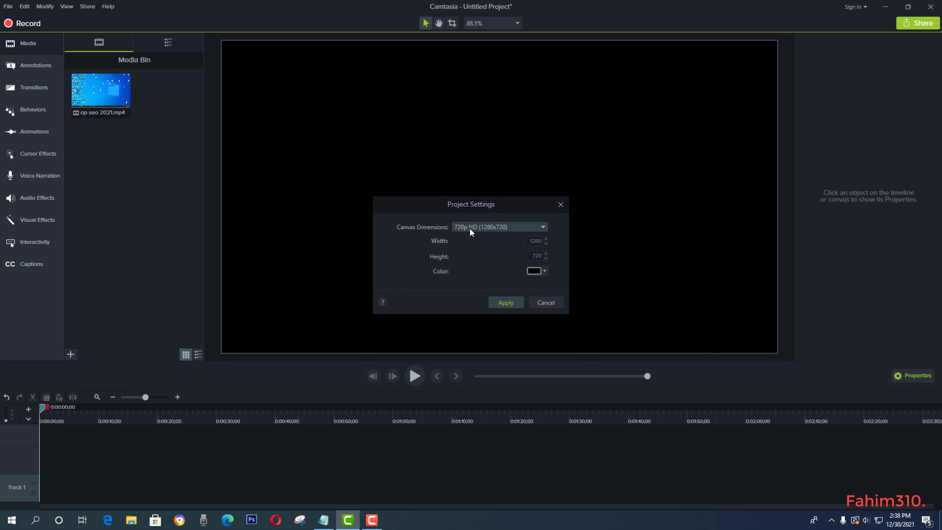
left_click(477, 228)
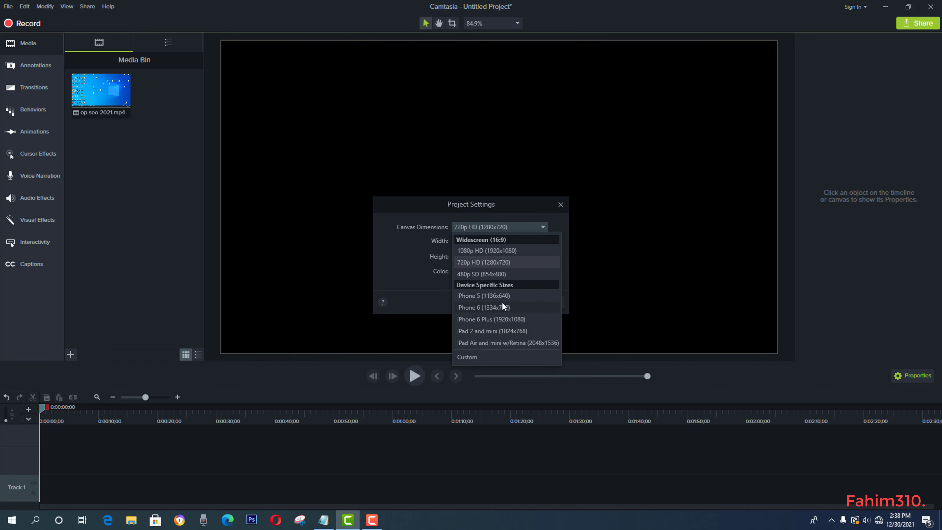
left_click(470, 360)
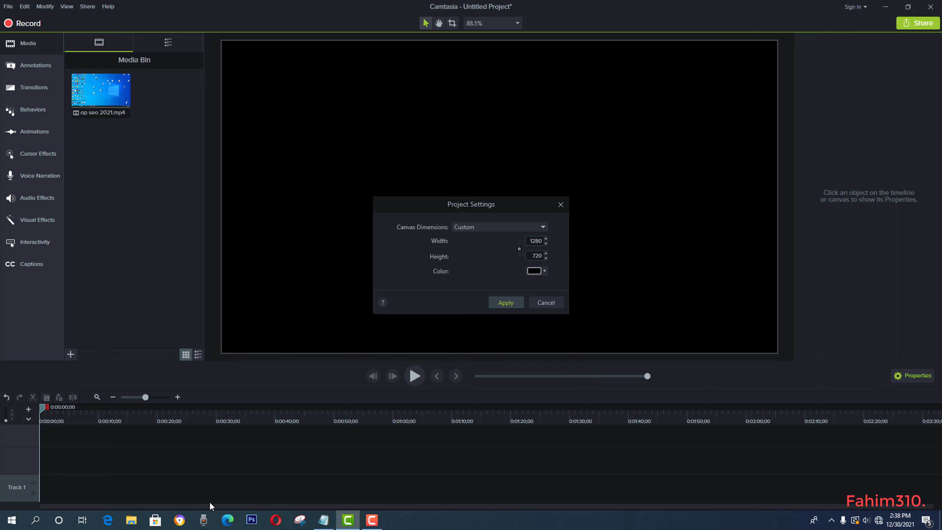
Enter width 3840 and height 2160, checking the note, and apply the custom canvas
left_click(324, 520)
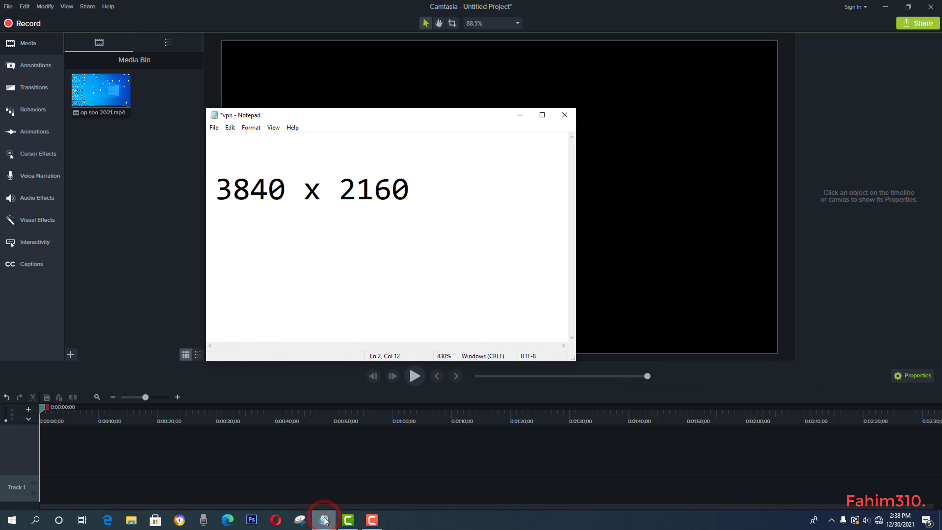
left_click(324, 520)
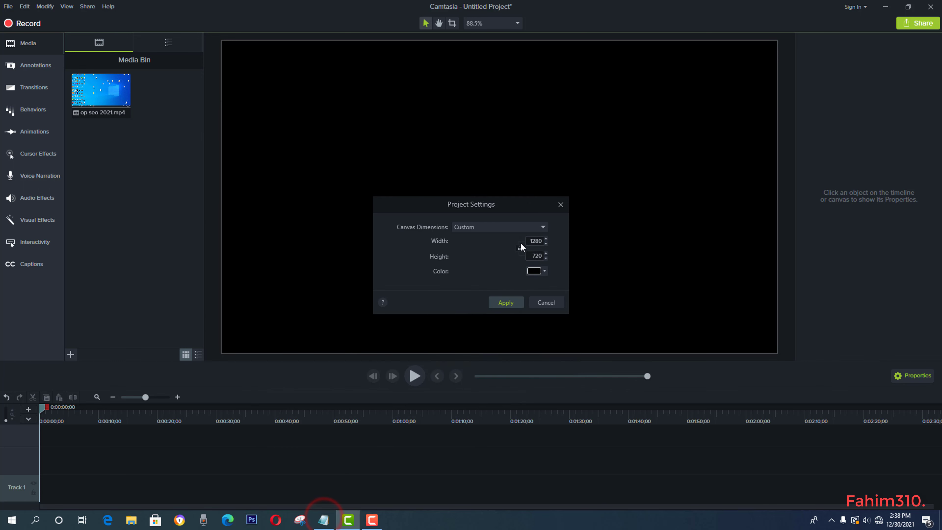
double_click(532, 242)
type("384")
left_click(324, 520)
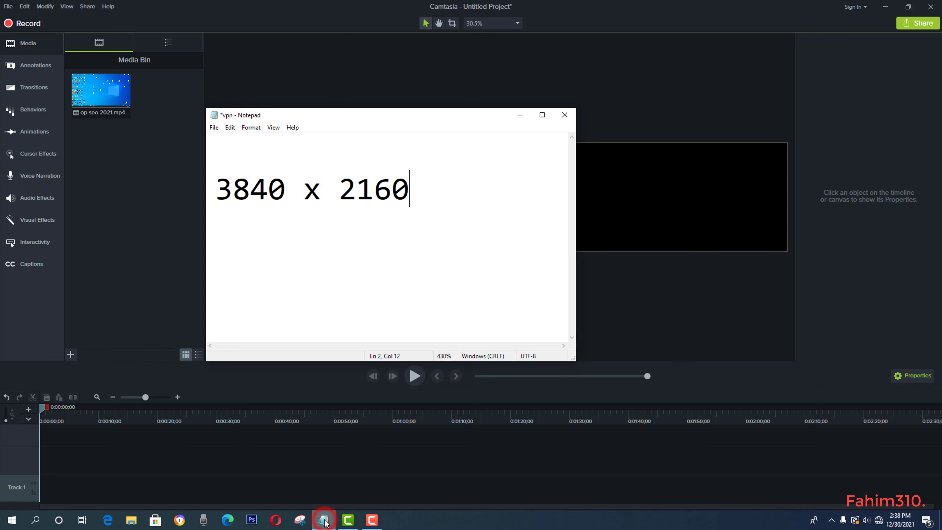
left_click(325, 521)
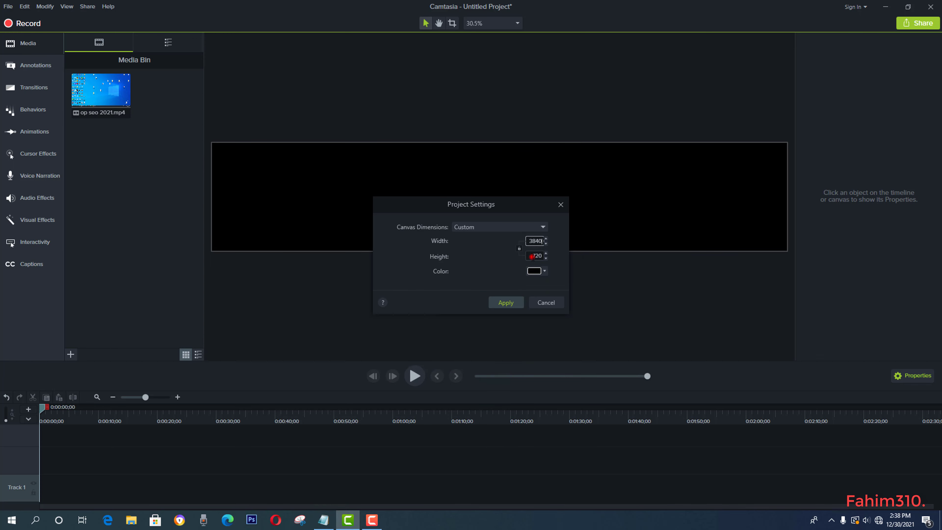
type("216")
left_click(499, 304)
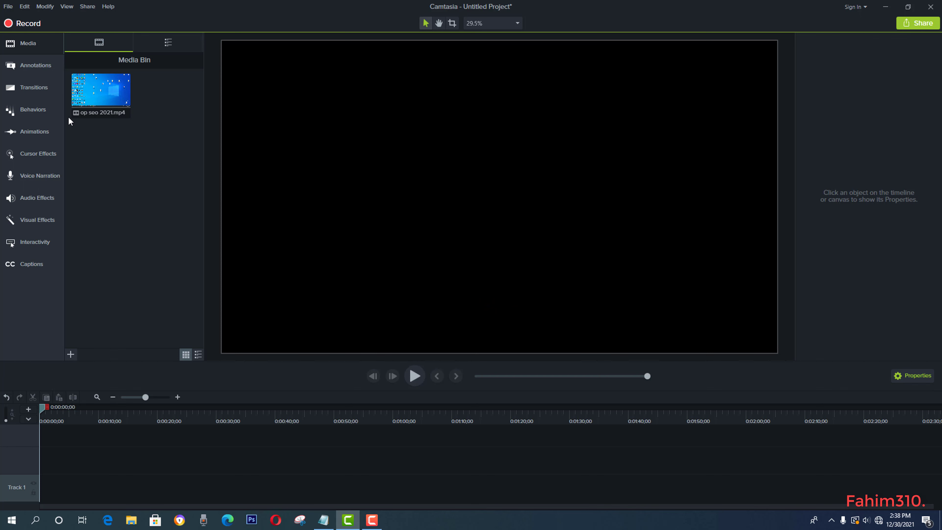
Drag op seo 2021 onto Track 1 and scale it to 200% to fill the canvas
left_click_drag(85, 89, 44, 487)
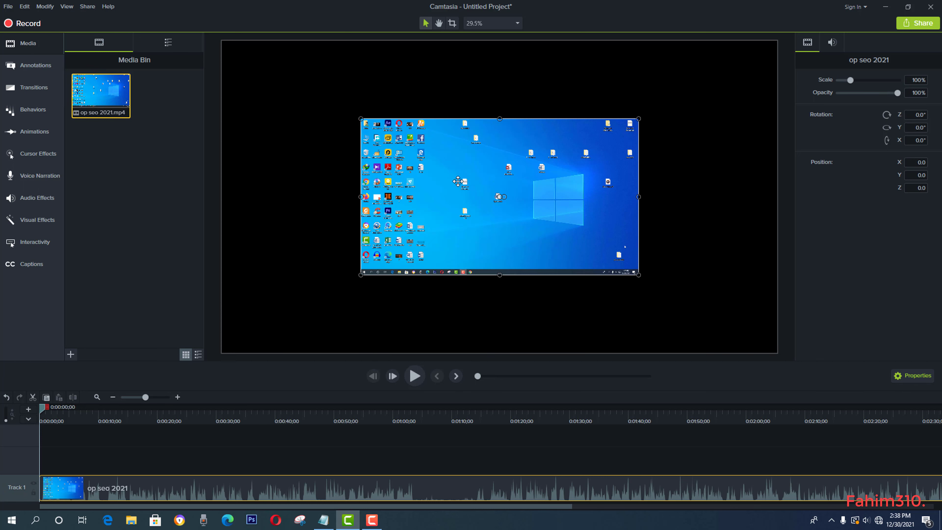
mouse_move(418, 174)
left_mouse_down()
mouse_move(391, 169)
mouse_move(289, 97)
left_mouse_up()
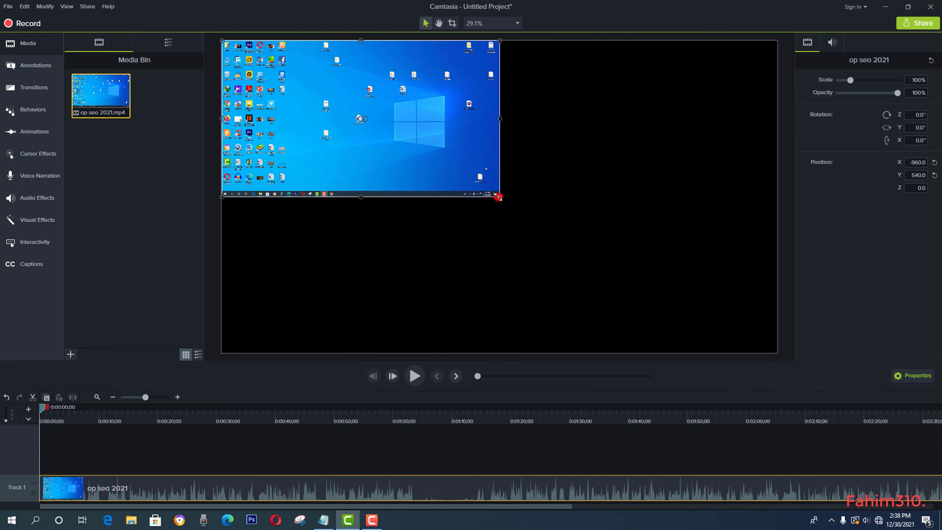
left_click_drag(499, 196, 778, 353)
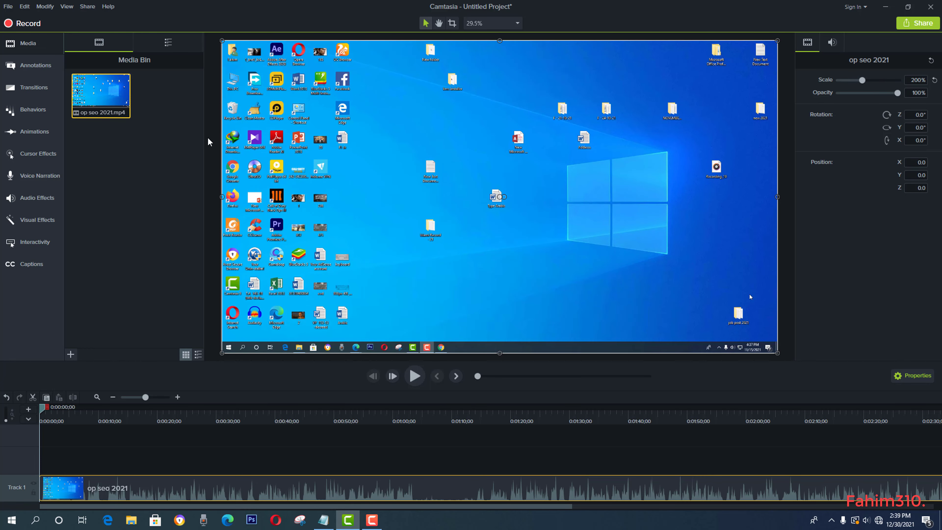
left_click(136, 397)
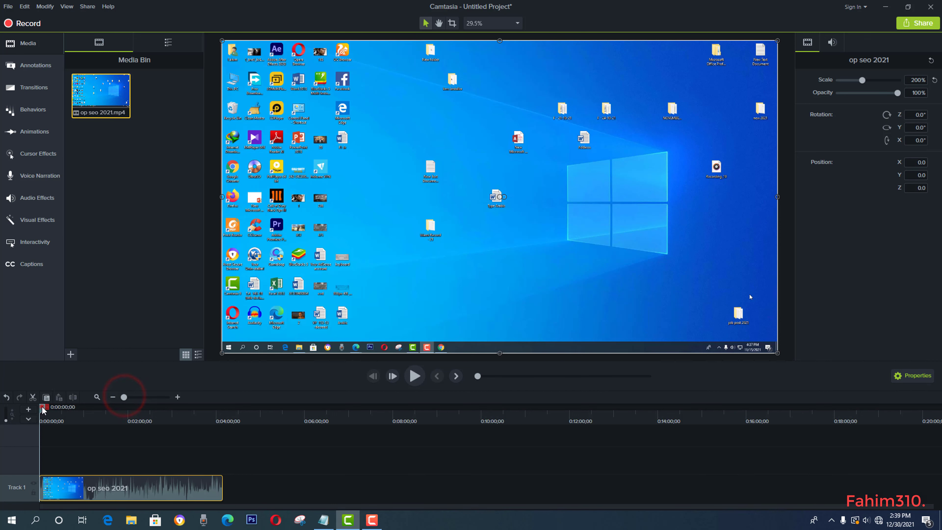
Split the clip at 0:00:28, delete the remainder, and scrub to check the trim
mouse_move(44, 407)
left_mouse_down()
mouse_move(77, 408)
mouse_move(63, 410)
left_mouse_up()
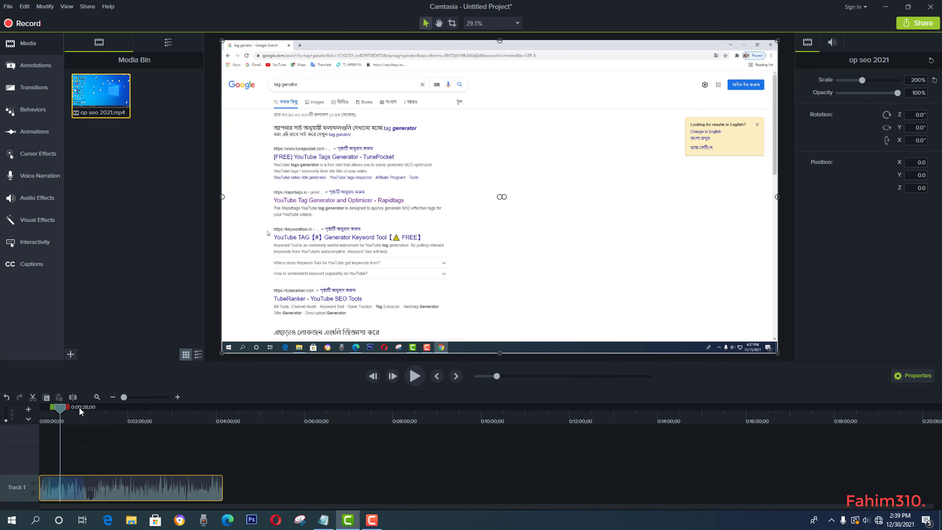
left_click(77, 400)
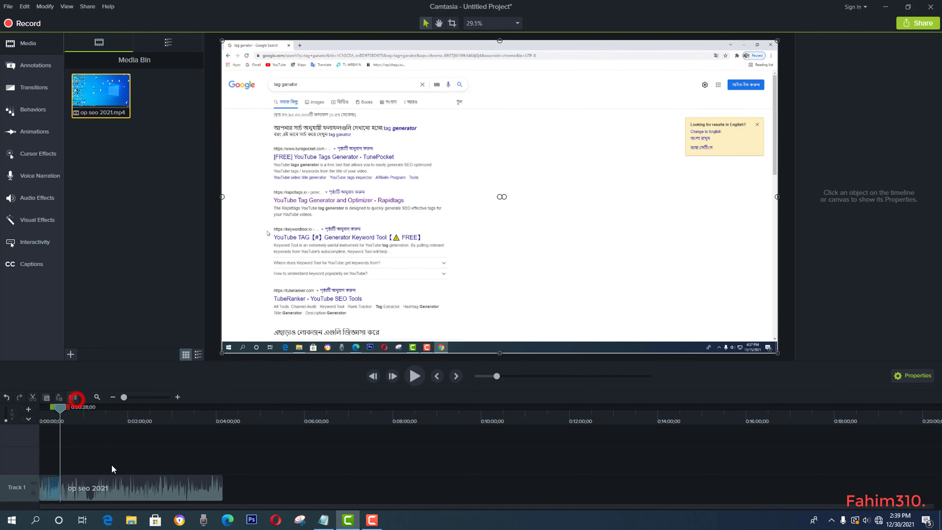
left_click(110, 484)
key("Delete")
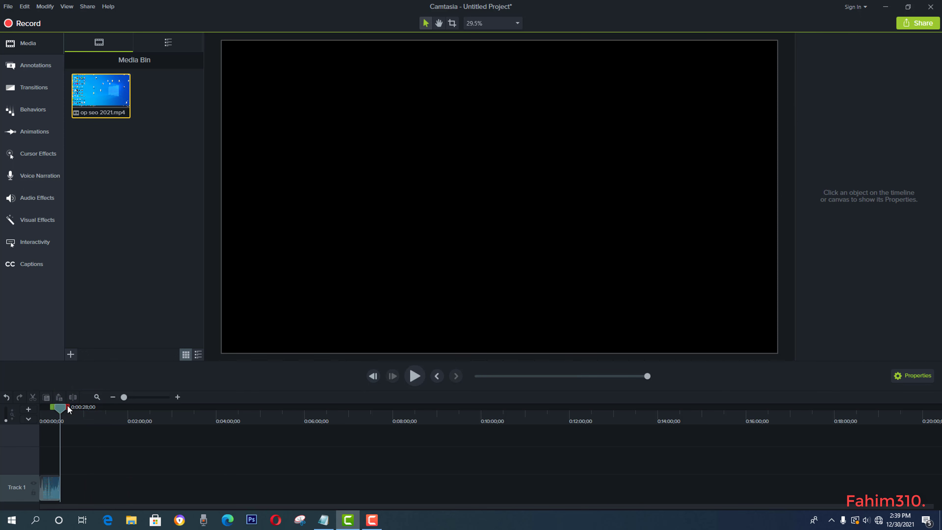
left_click_drag(68, 405, 48, 404)
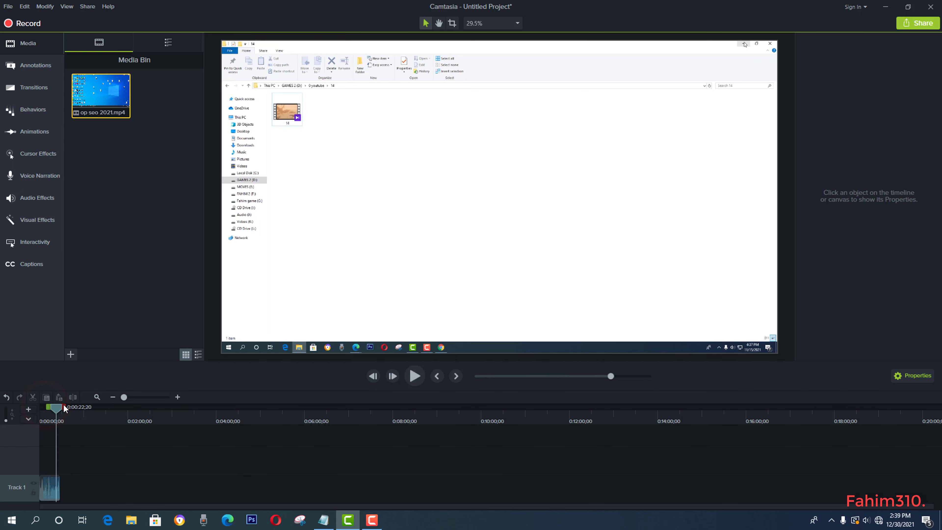
mouse_move(48, 404)
left_mouse_down()
mouse_move(63, 403)
mouse_move(41, 407)
left_mouse_up()
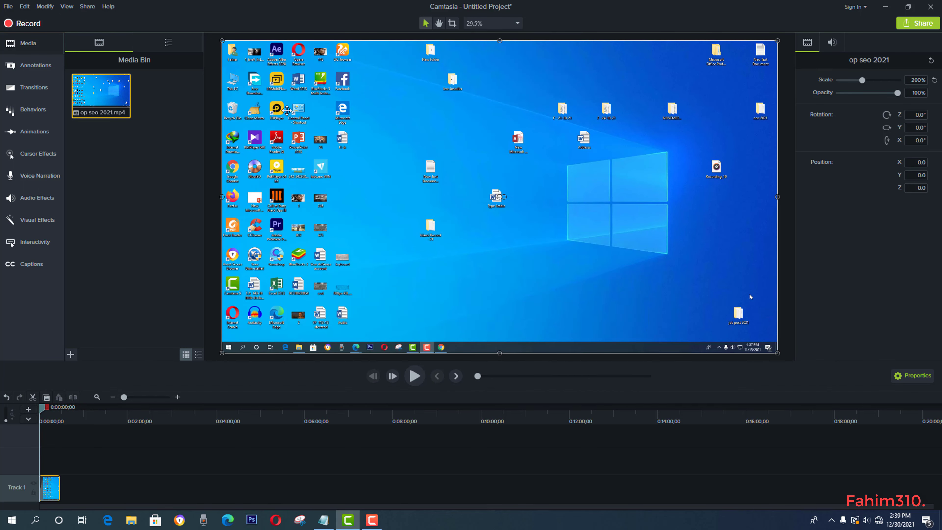
left_click(88, 6)
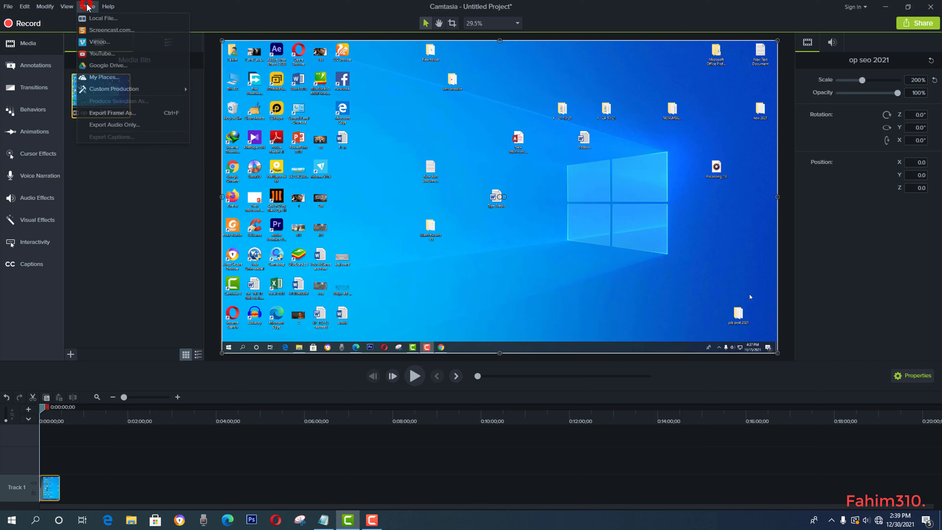
left_click(103, 18)
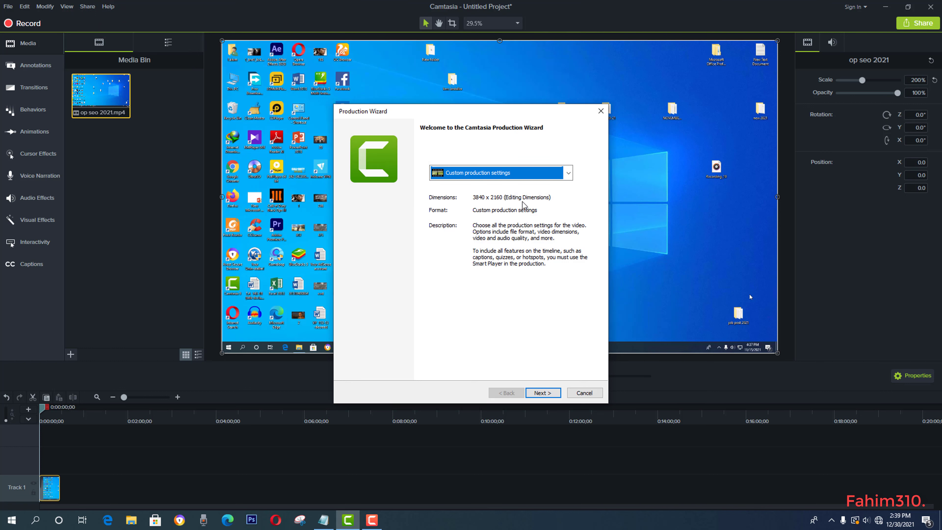
key("Return")
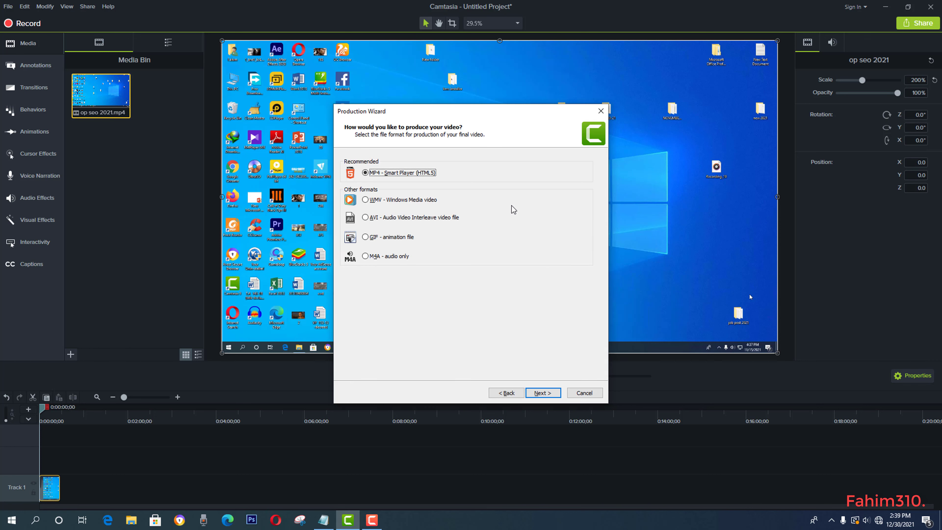
key("Return")
key("Return")
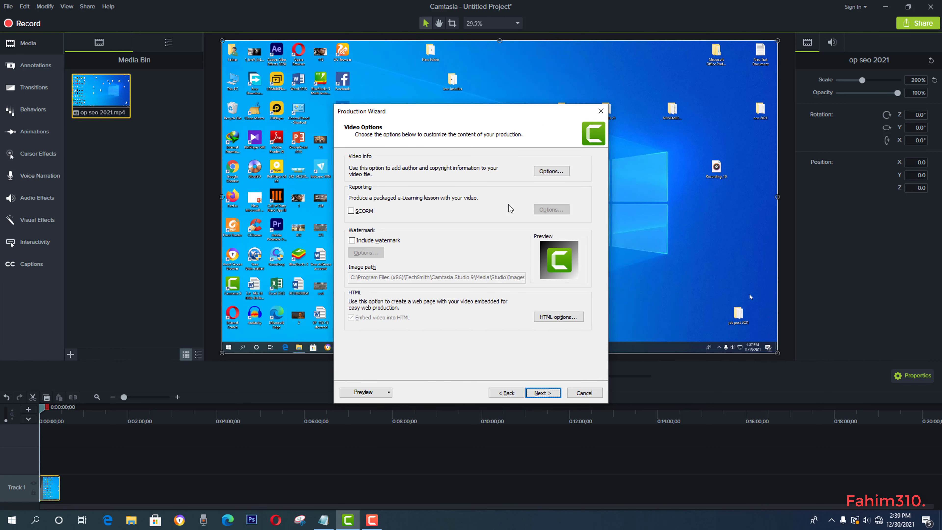
key("Return")
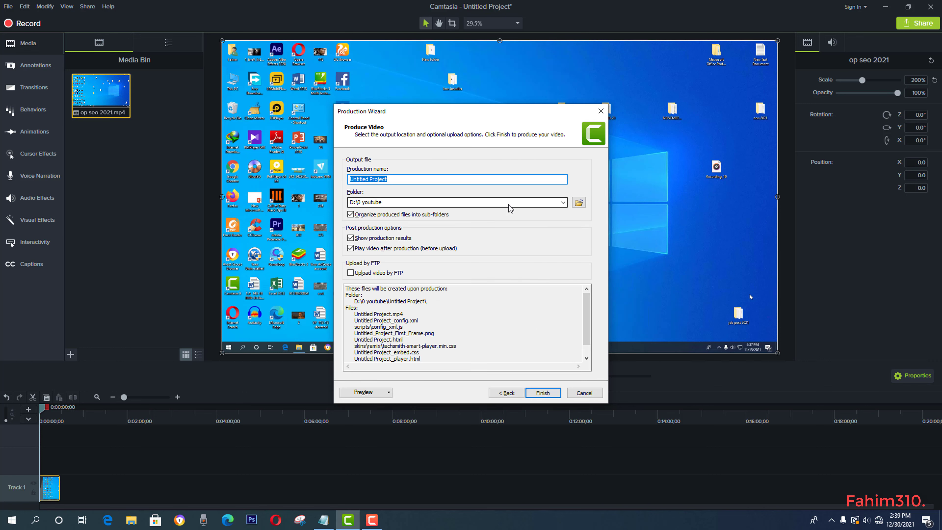
type("@")
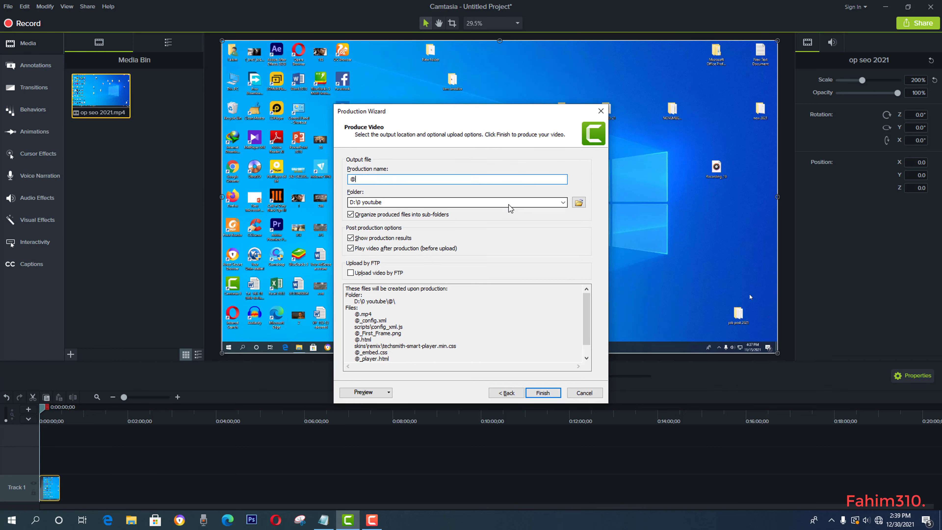
type("4k")
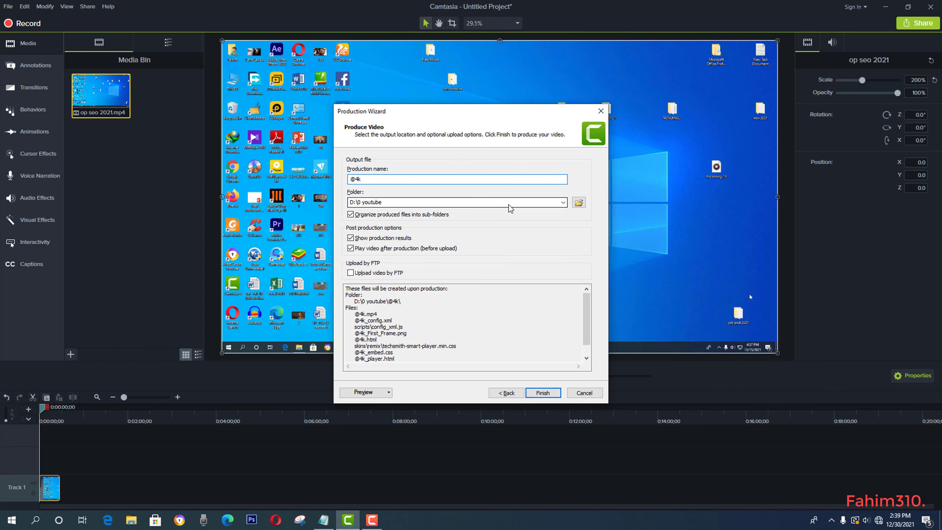
key("Return")
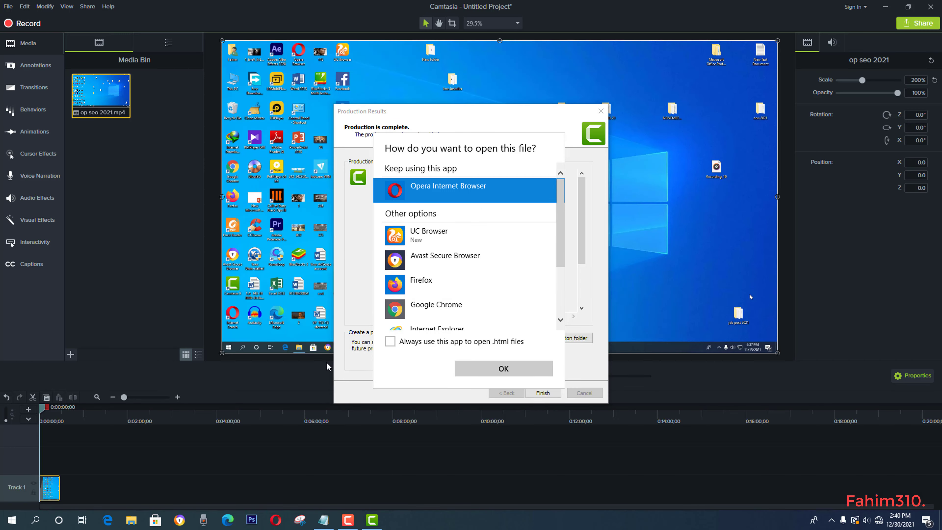
Dismiss the open-with prompt and Production Results, then quit Camtasia without saving
left_click(356, 313)
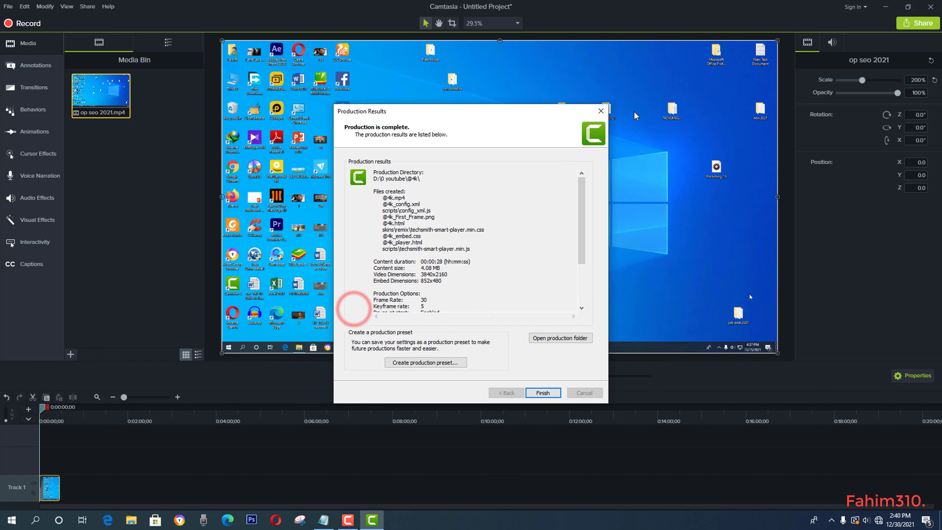
left_click(601, 111)
left_click(931, 7)
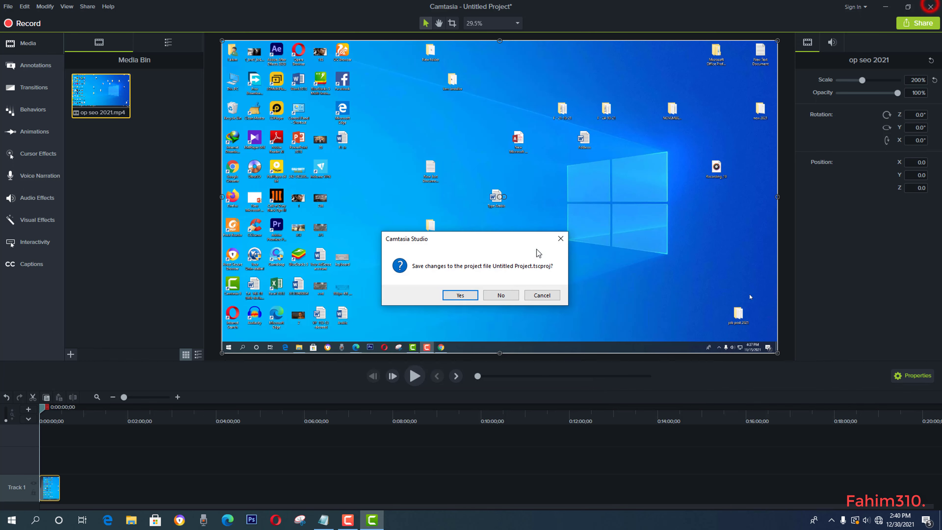
left_click(503, 299)
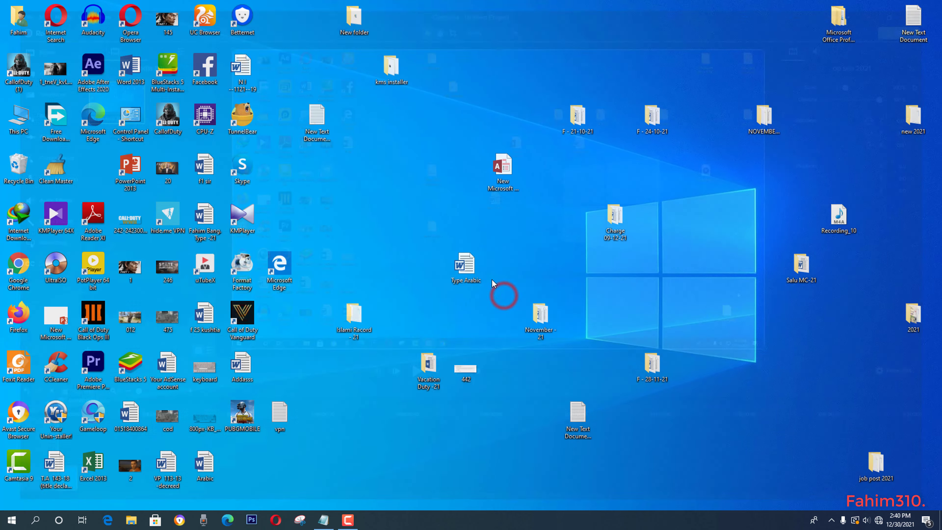
double_click(19, 123)
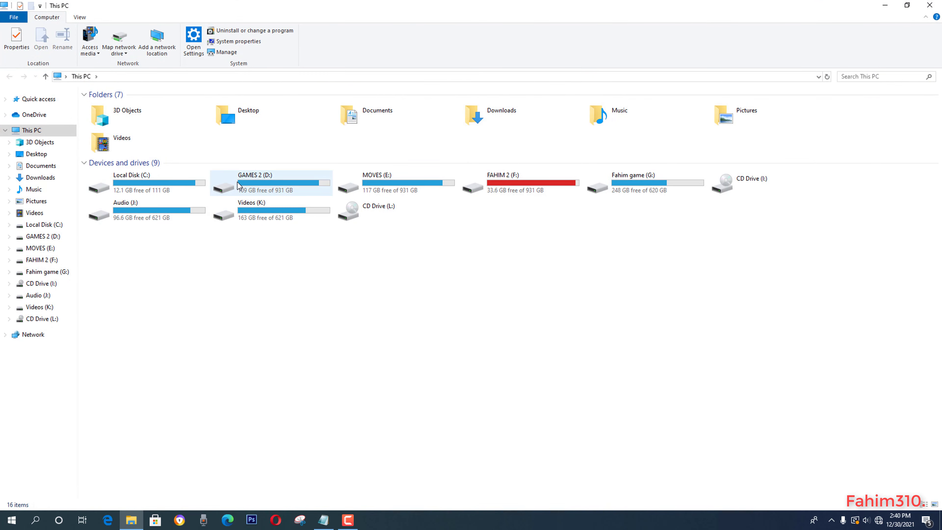
double_click(238, 185)
double_click(110, 169)
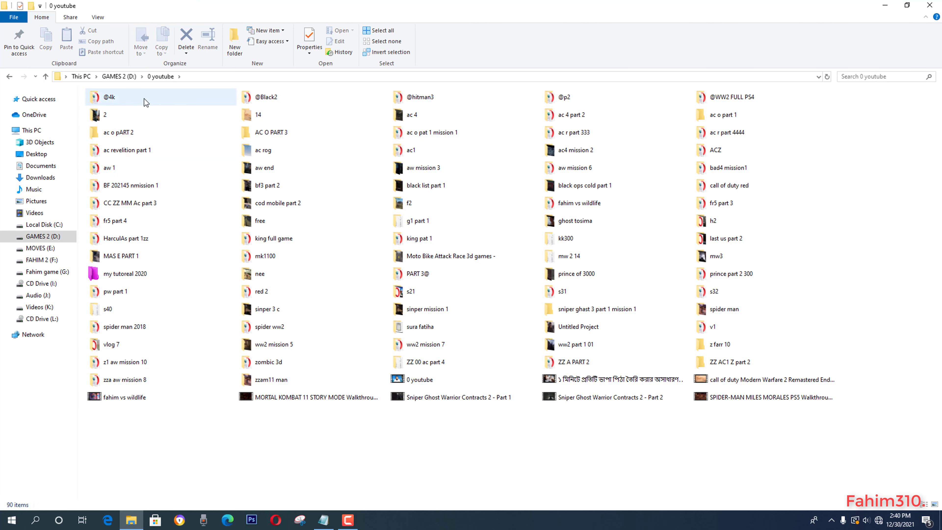
mouse_move(122, 99)
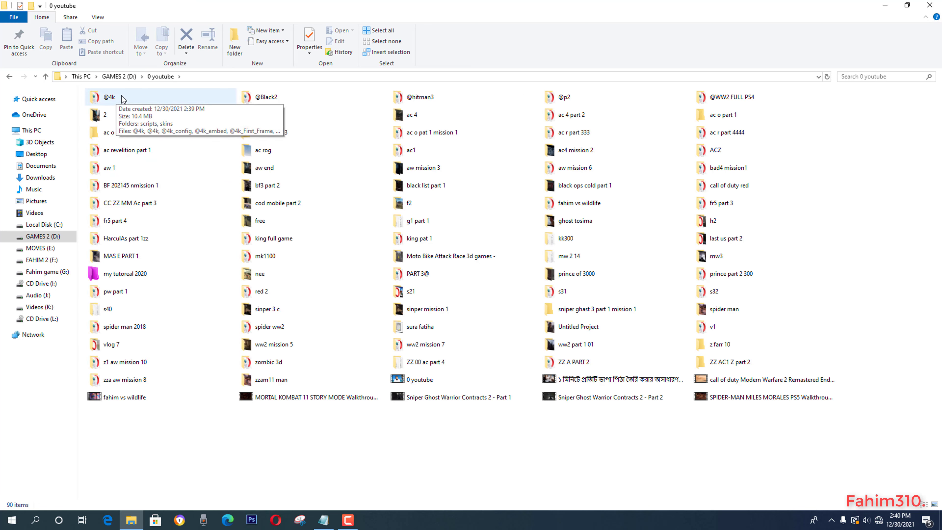
double_click(123, 99)
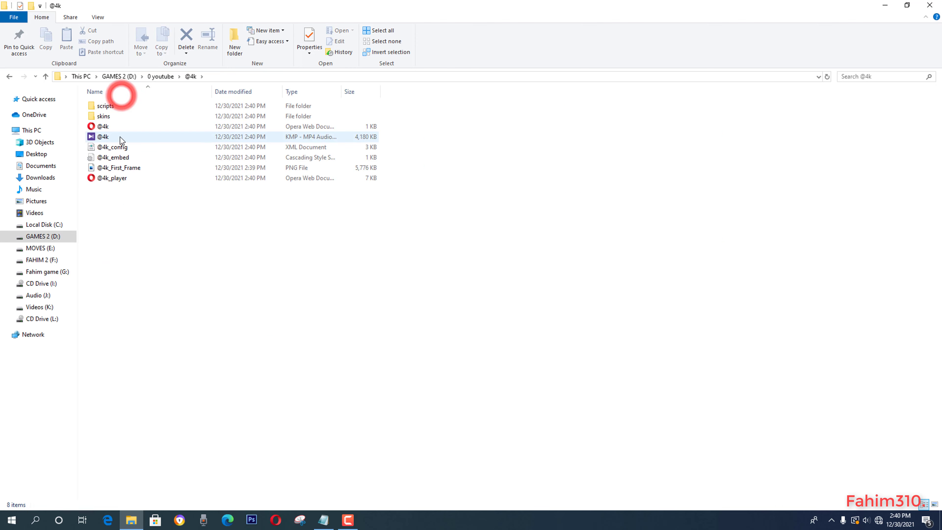
left_click(107, 137)
double_click(107, 138)
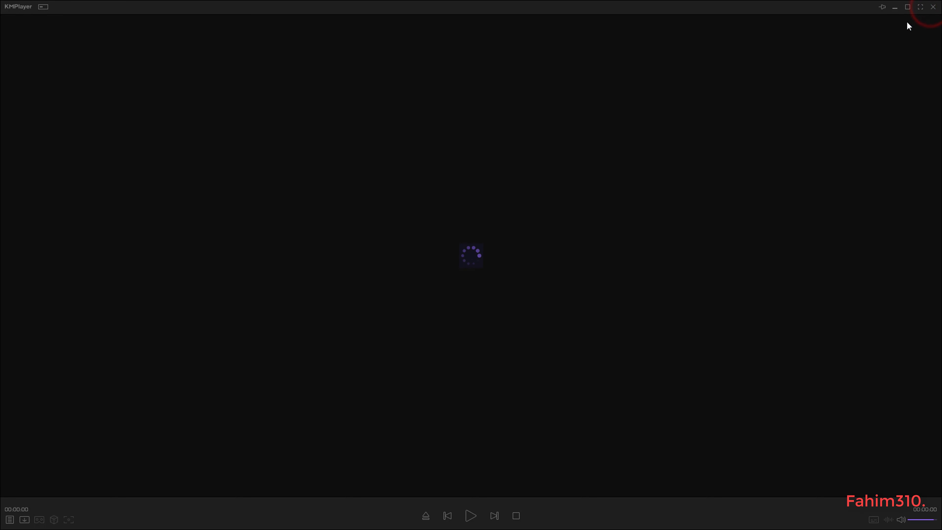
left_click(933, 10)
left_click(931, 9)
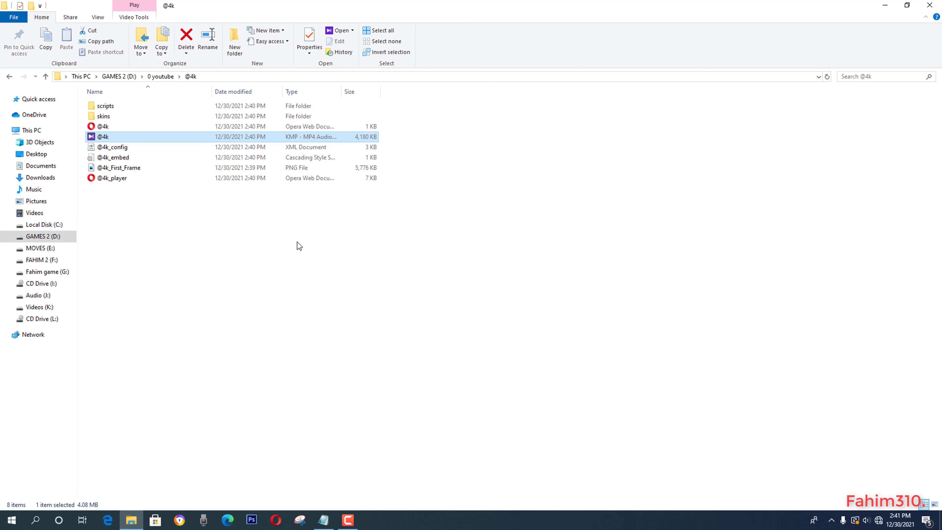
right_click(111, 142)
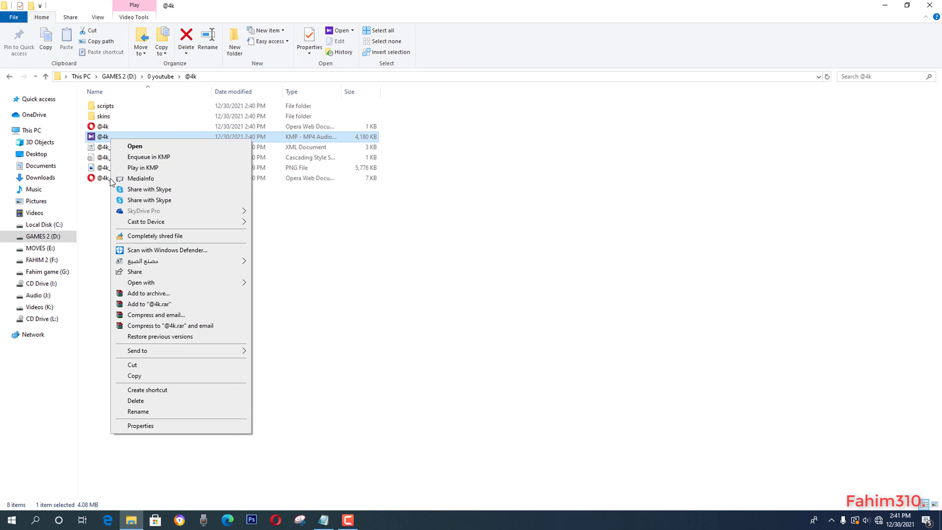
left_click(168, 426)
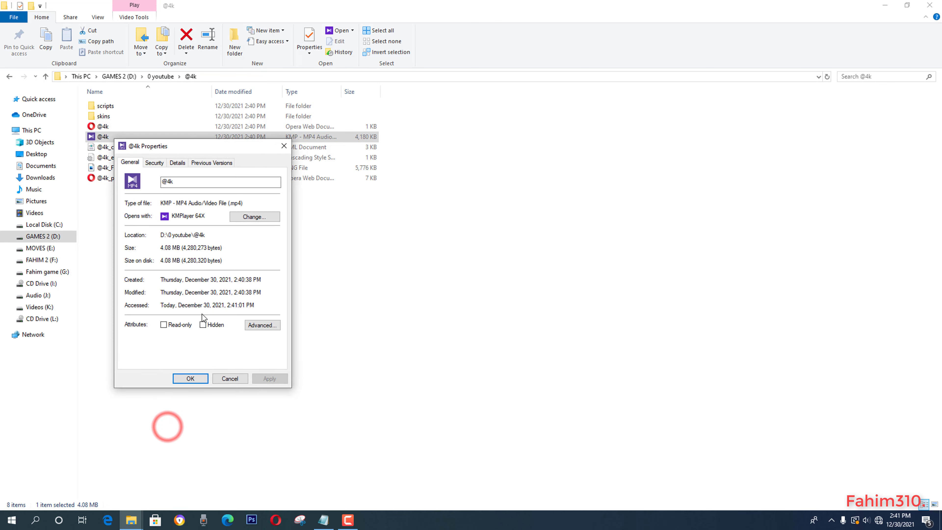
left_click(179, 163)
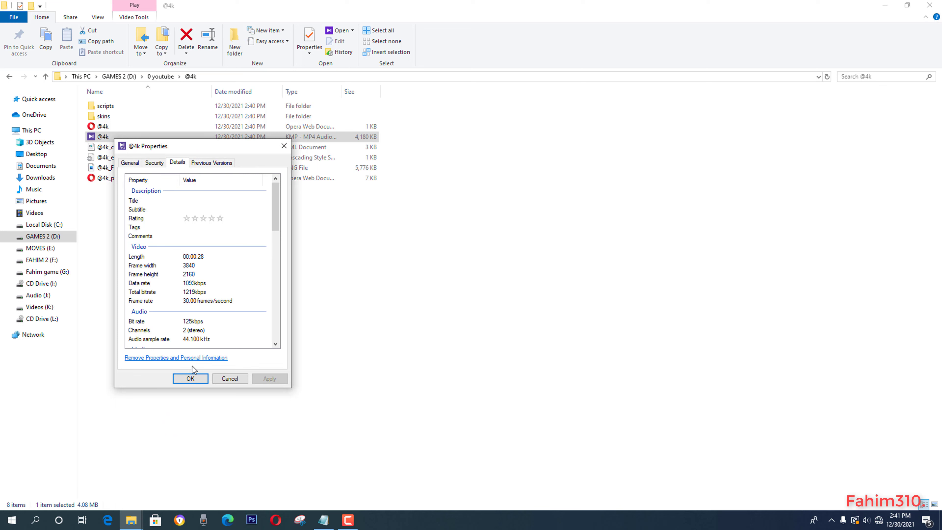
left_click(200, 379)
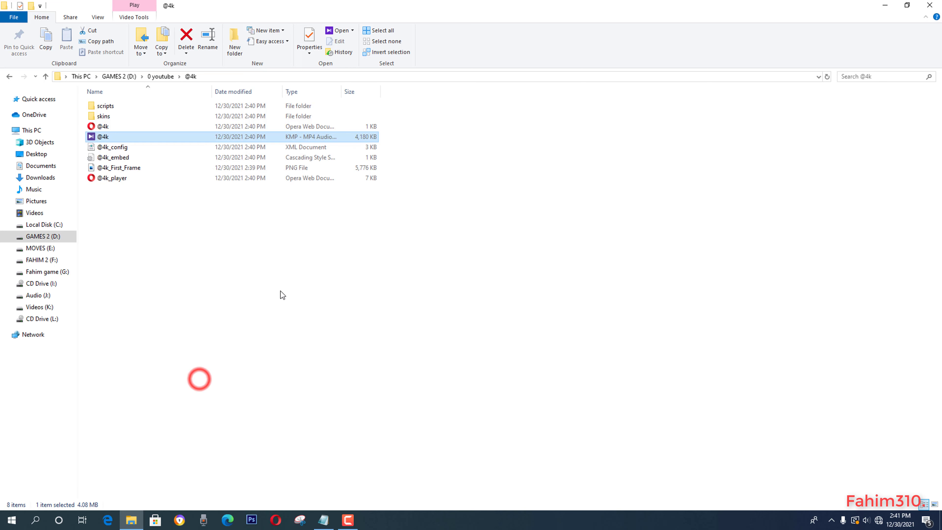
Refresh the folder listing and close File Explorer
right_click(280, 292)
left_click(297, 345)
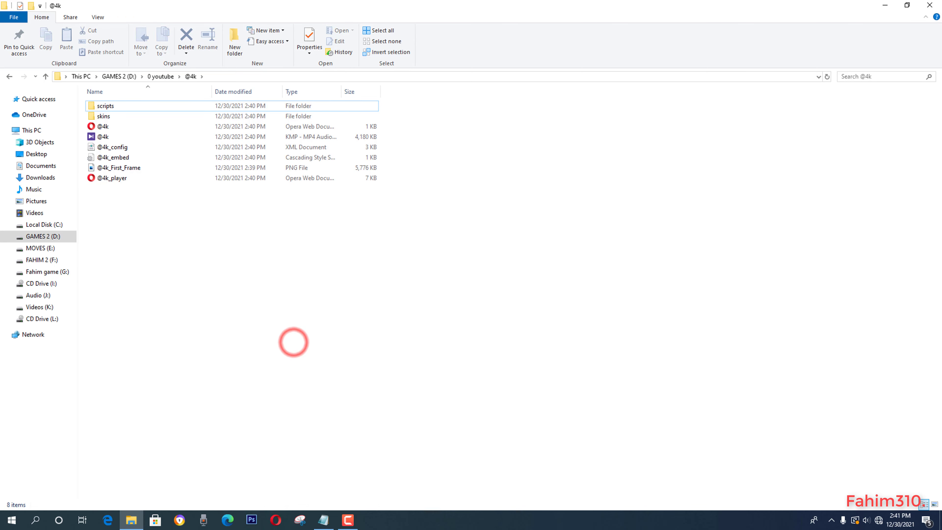
left_click(930, 4)
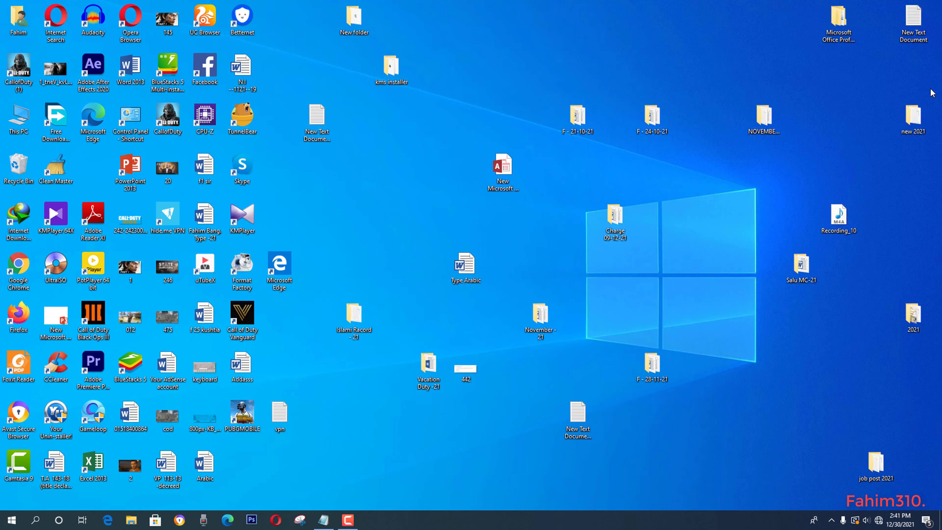